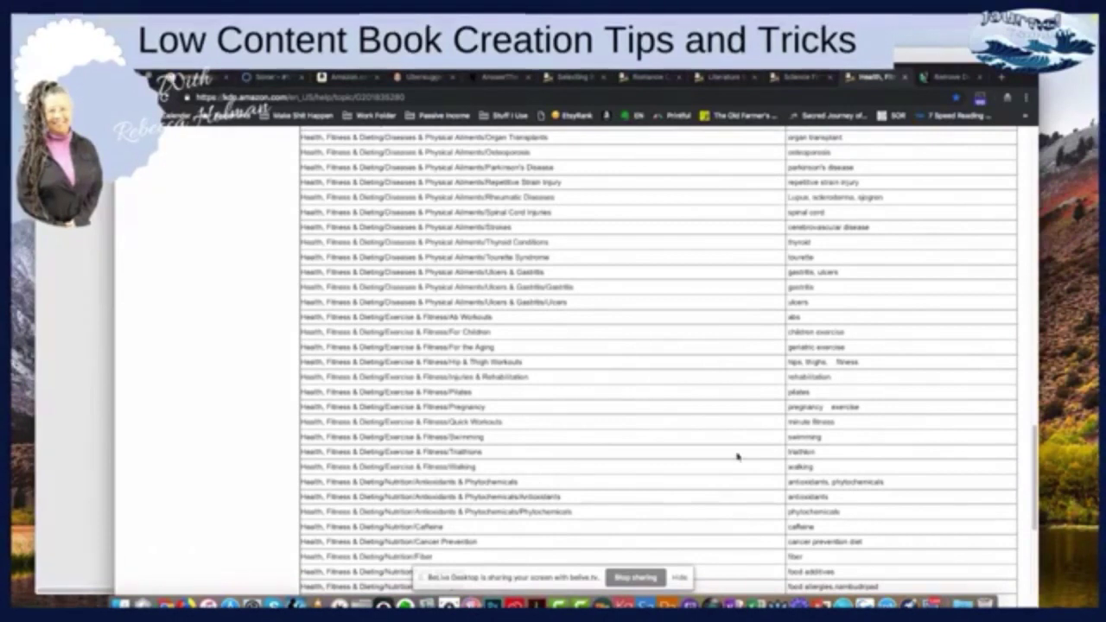
# Step: Review the KDP category keyword tables for Health, Fitness, and Dieting, Romance, Literature & Fiction, and Science Fiction & Fantasy
pyautogui.scroll(2, 850, 428)
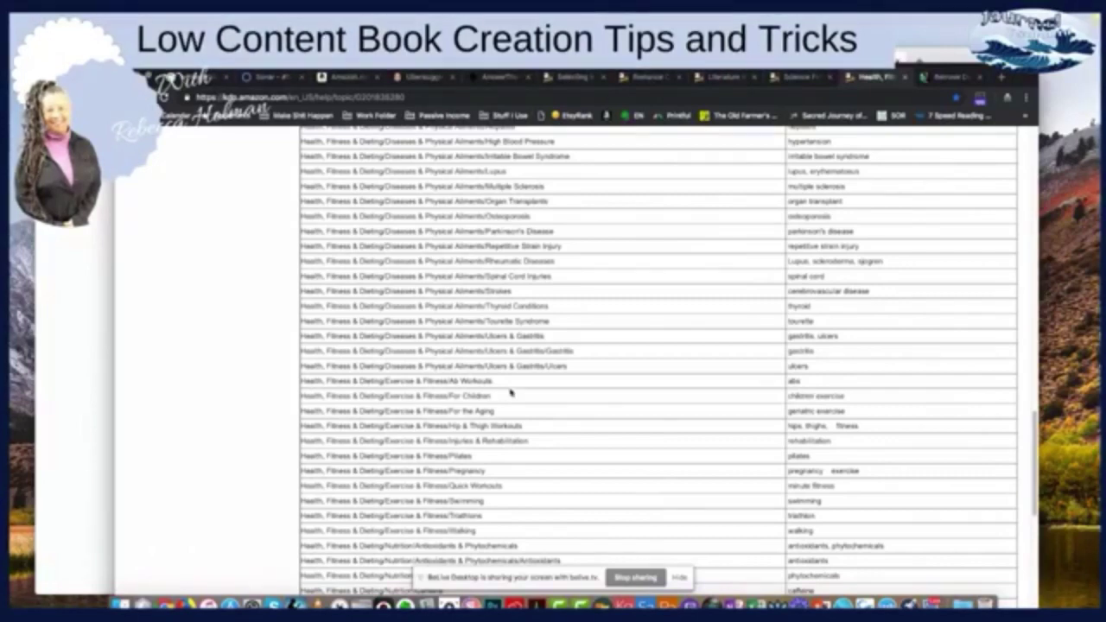
pyautogui.scroll(15, 603, 393)
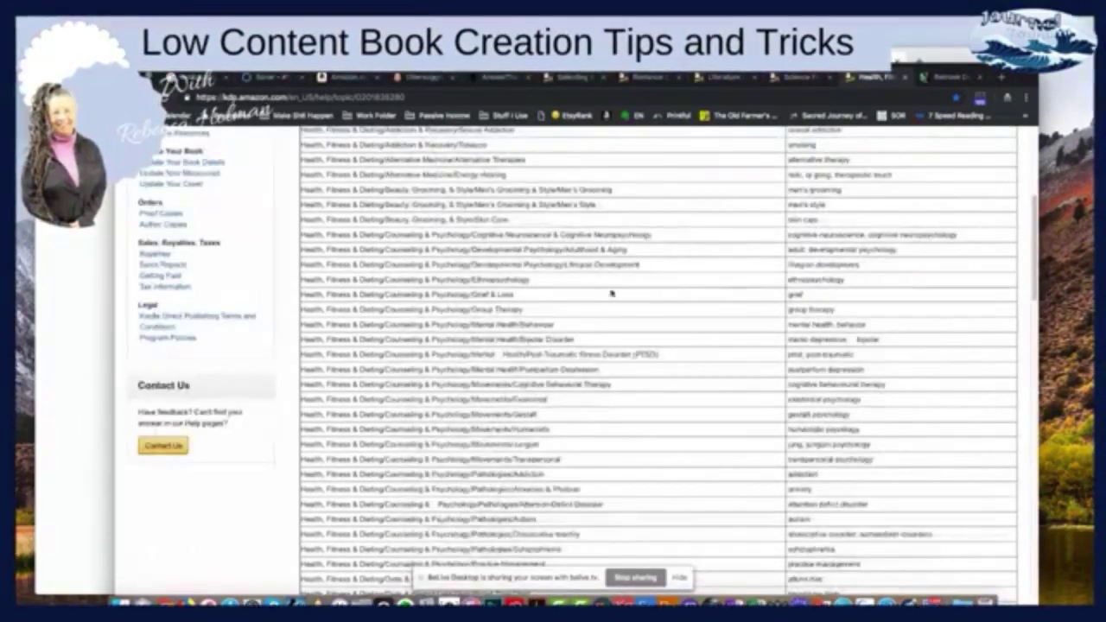
pyautogui.scroll(10, 603, 393)
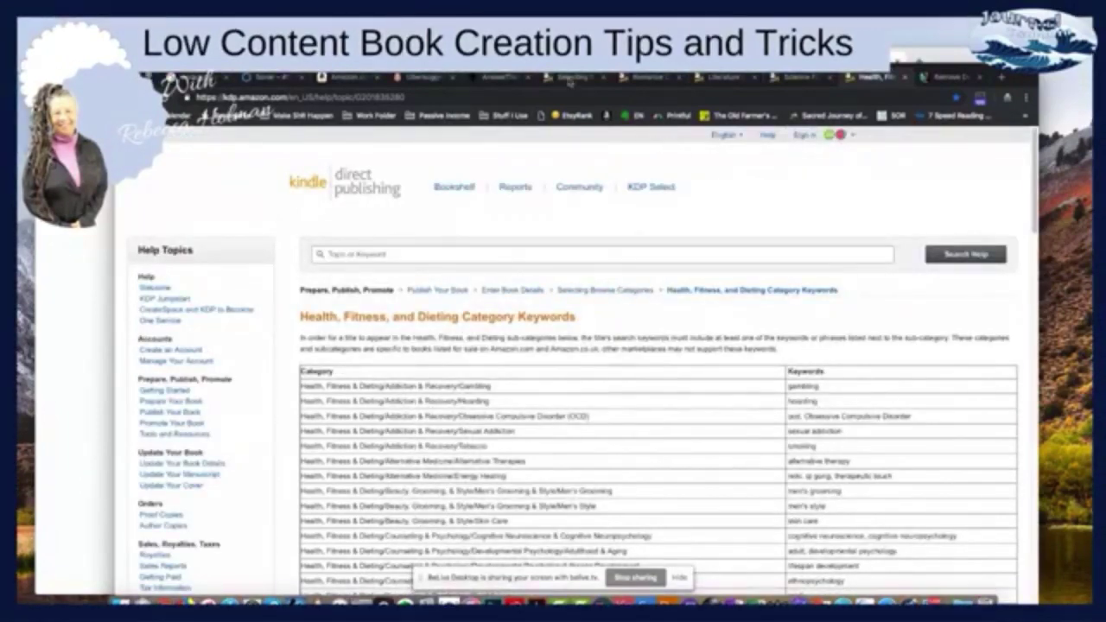
pyautogui.click(643, 78)
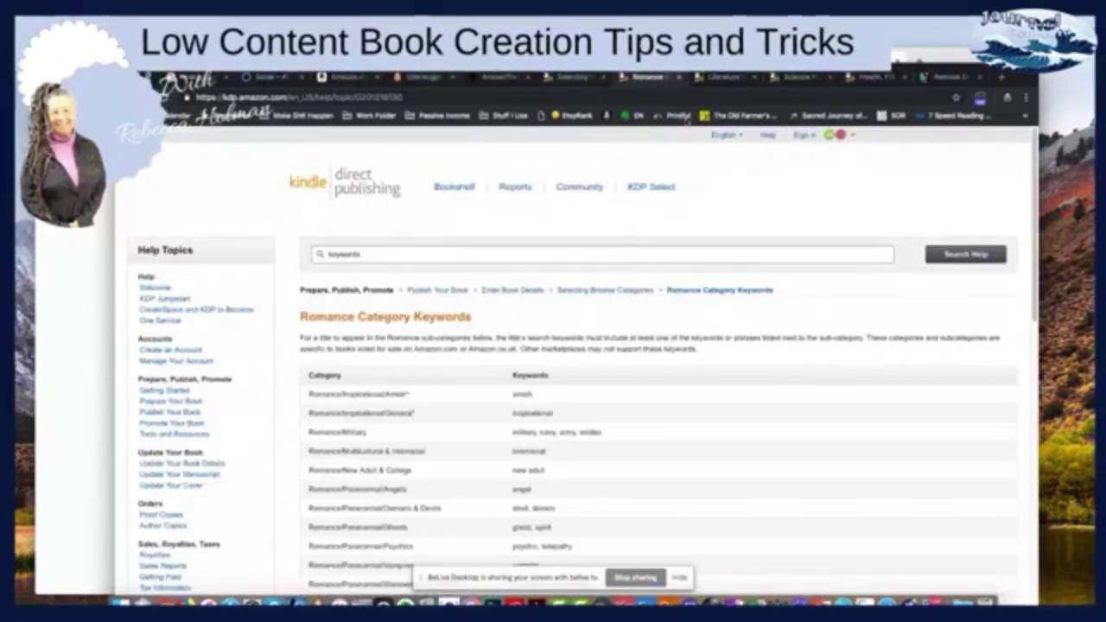
pyautogui.click(722, 76)
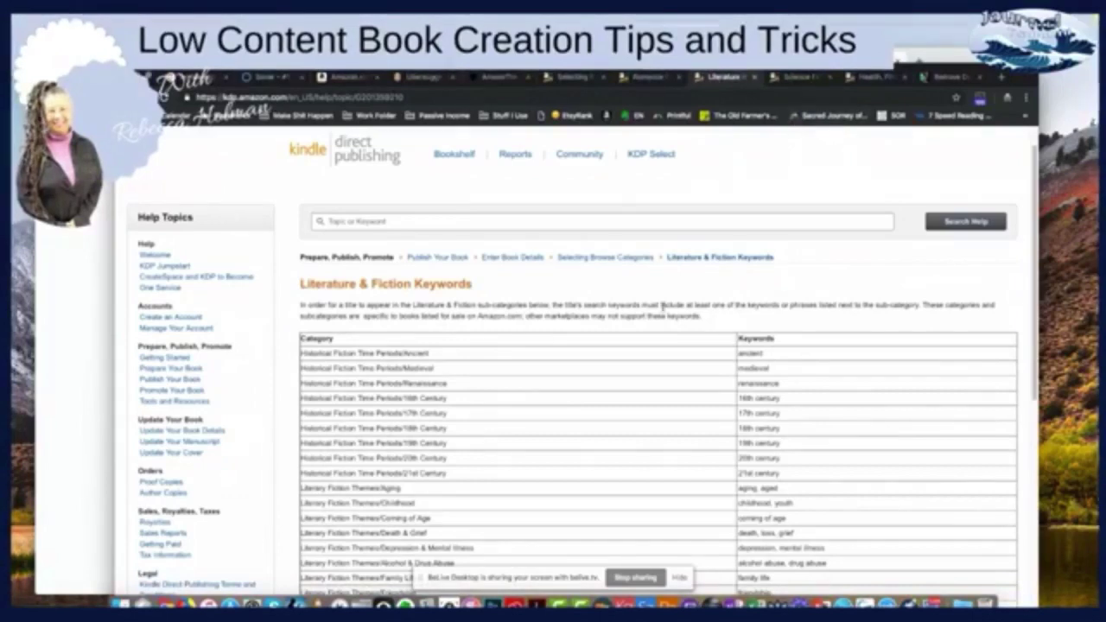
pyautogui.click(787, 79)
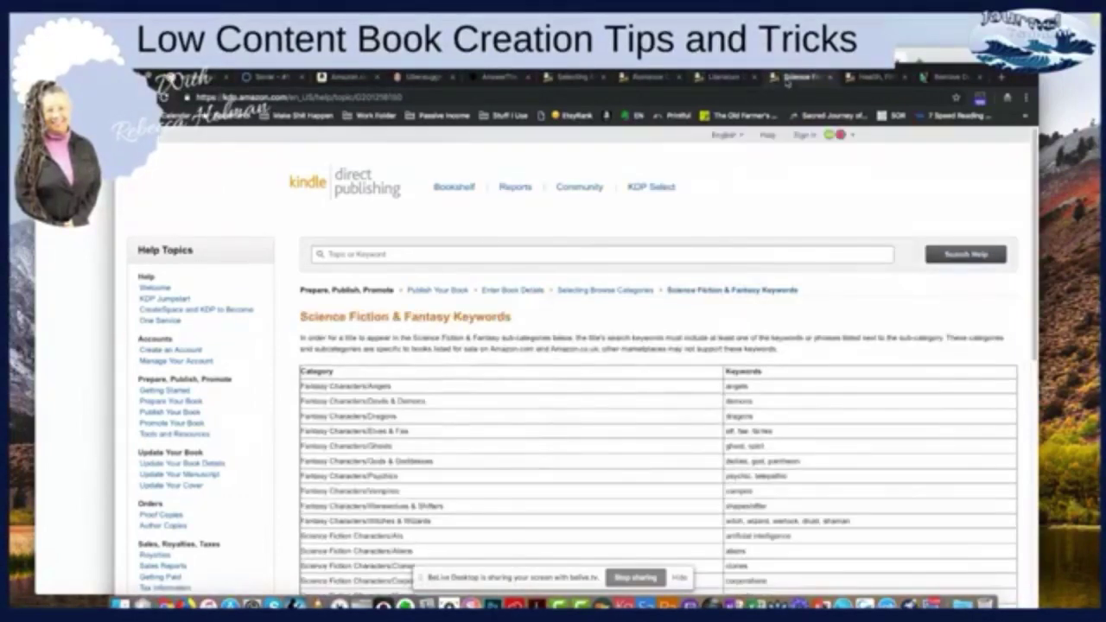
pyautogui.scroll(-15, 643, 398)
pyautogui.scroll(15, 642, 398)
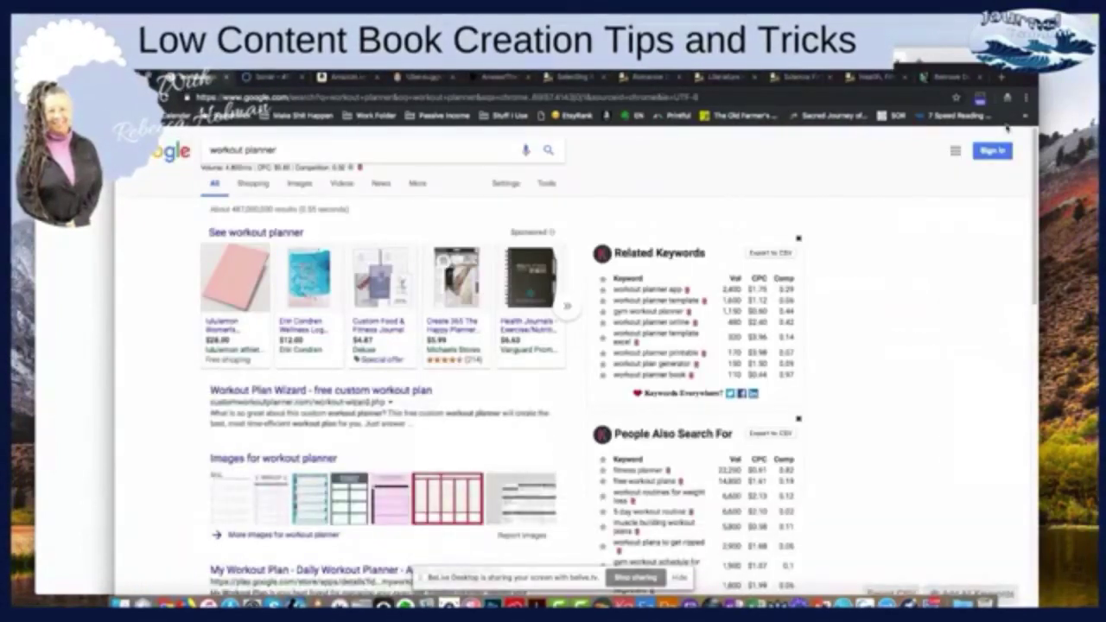
# Step: Check the browser's installed extensions for the Keywords Everywhere keyword tool
pyautogui.click(1025, 99)
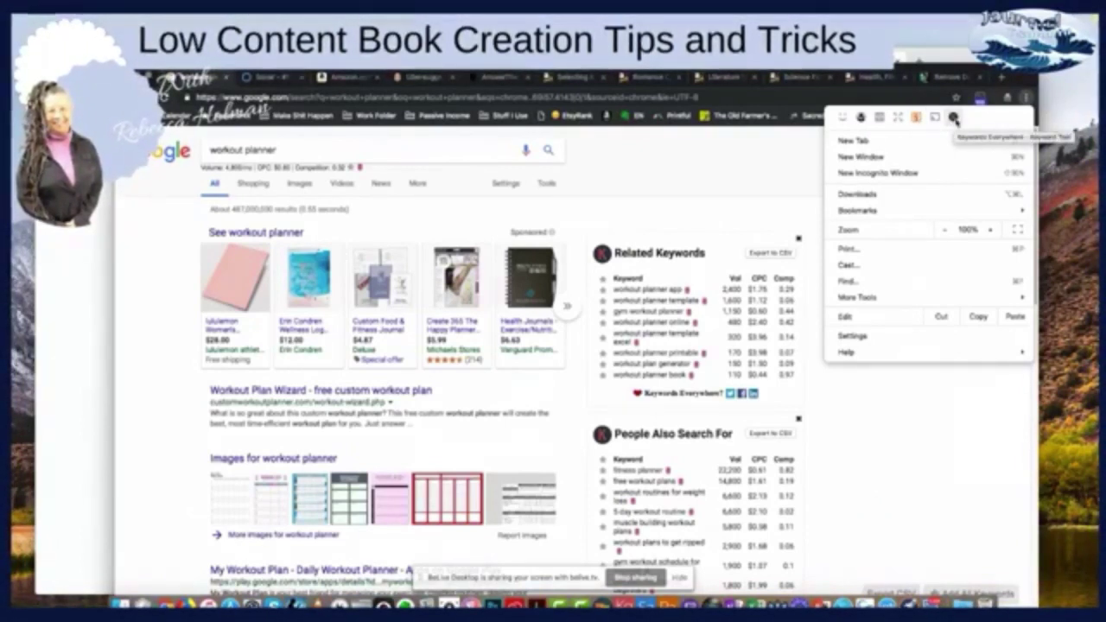
pyautogui.click(721, 216)
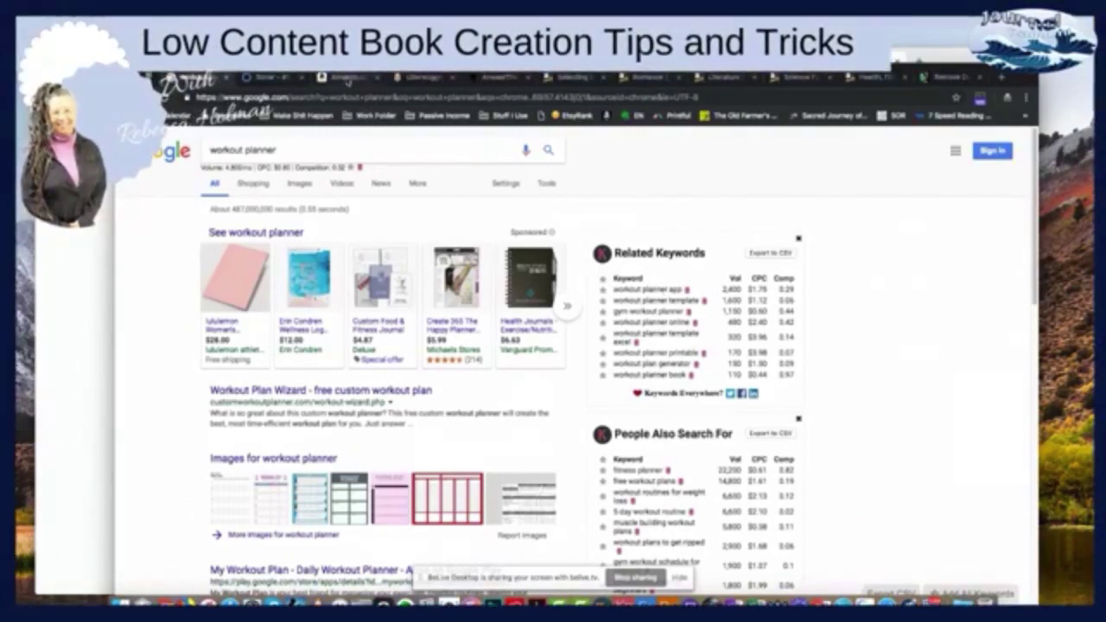
# Step: Search Amazon for "fitness planner" within the suggested Office Products department
pyautogui.click(347, 78)
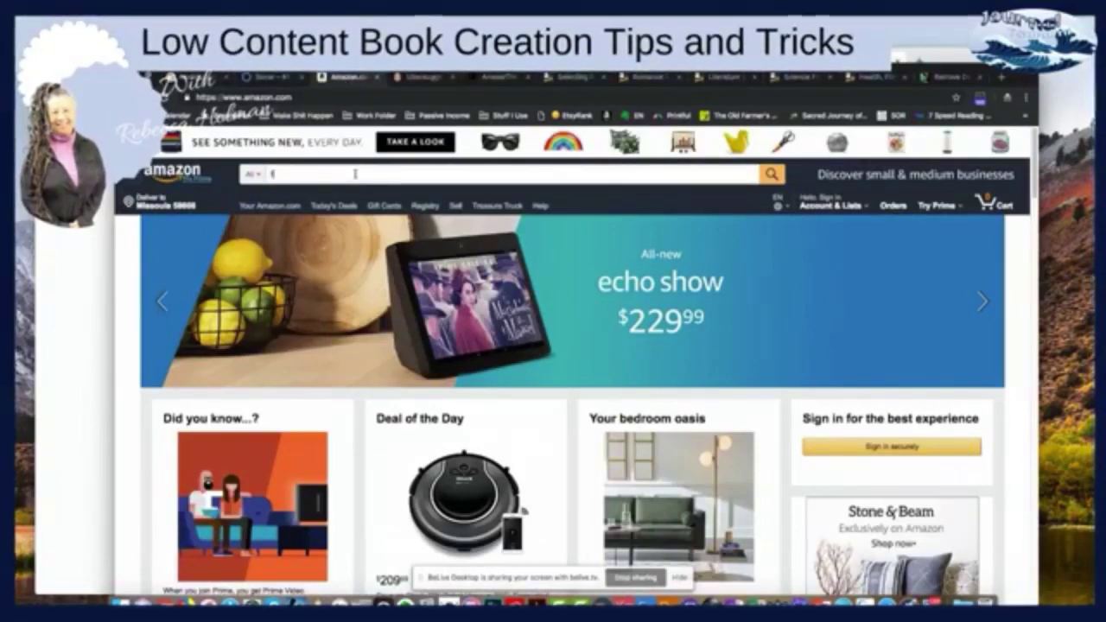
pyautogui.write('fitbit')
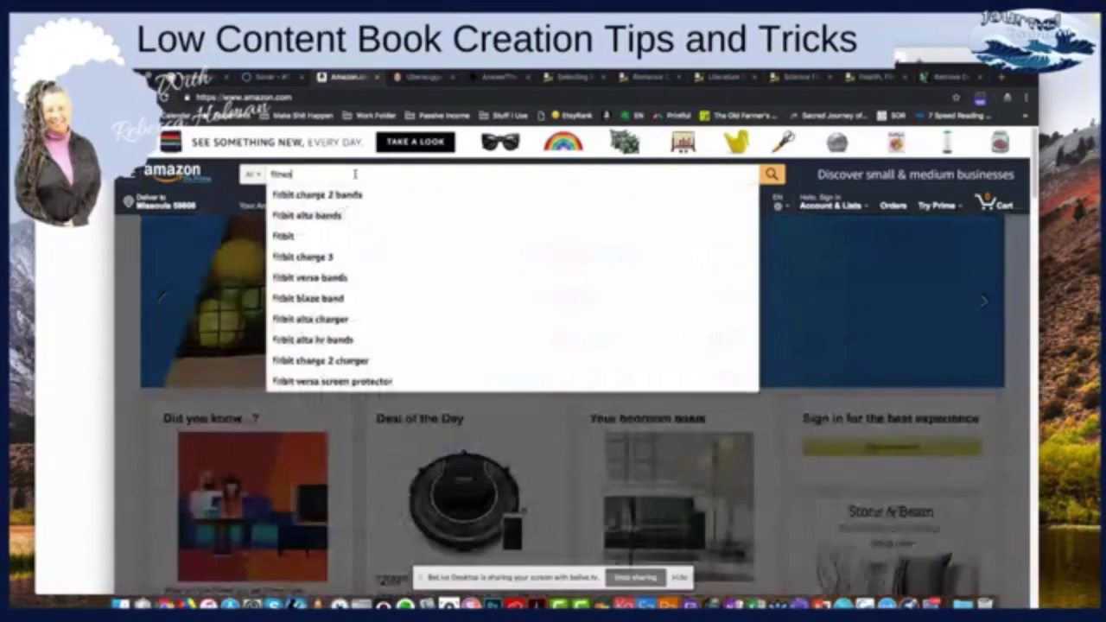
pyautogui.write('s plann')
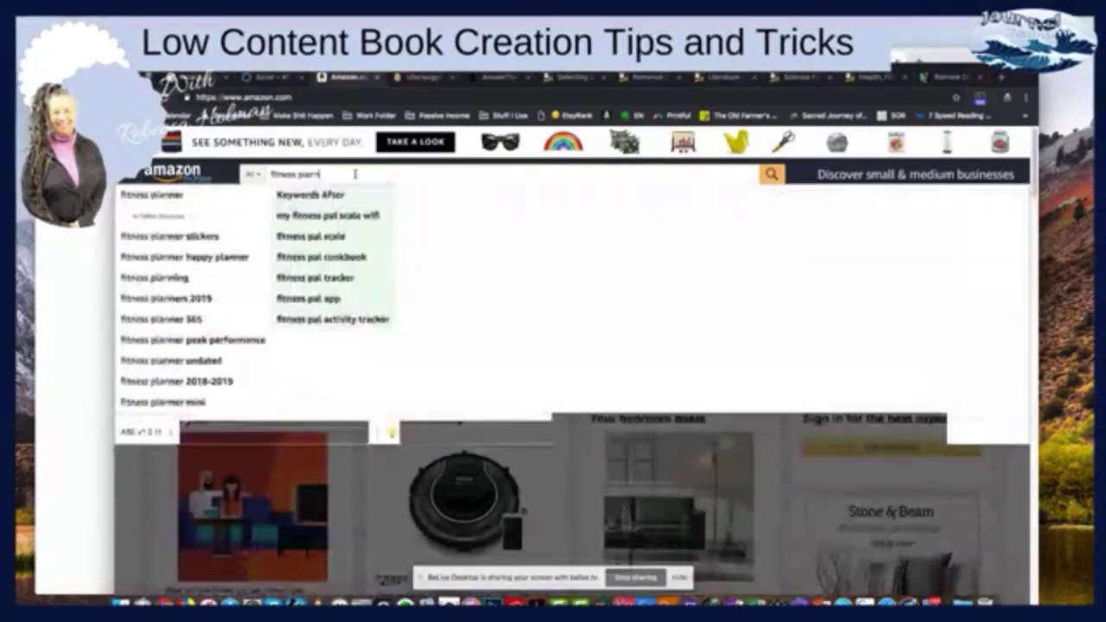
pyautogui.write('er')
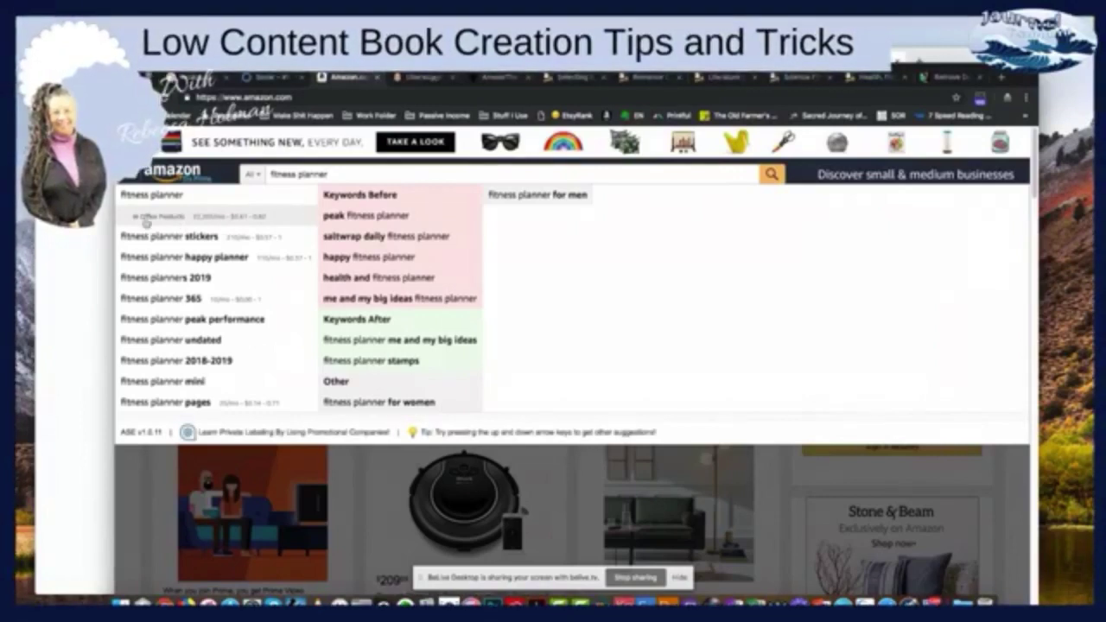
pyautogui.click(209, 218)
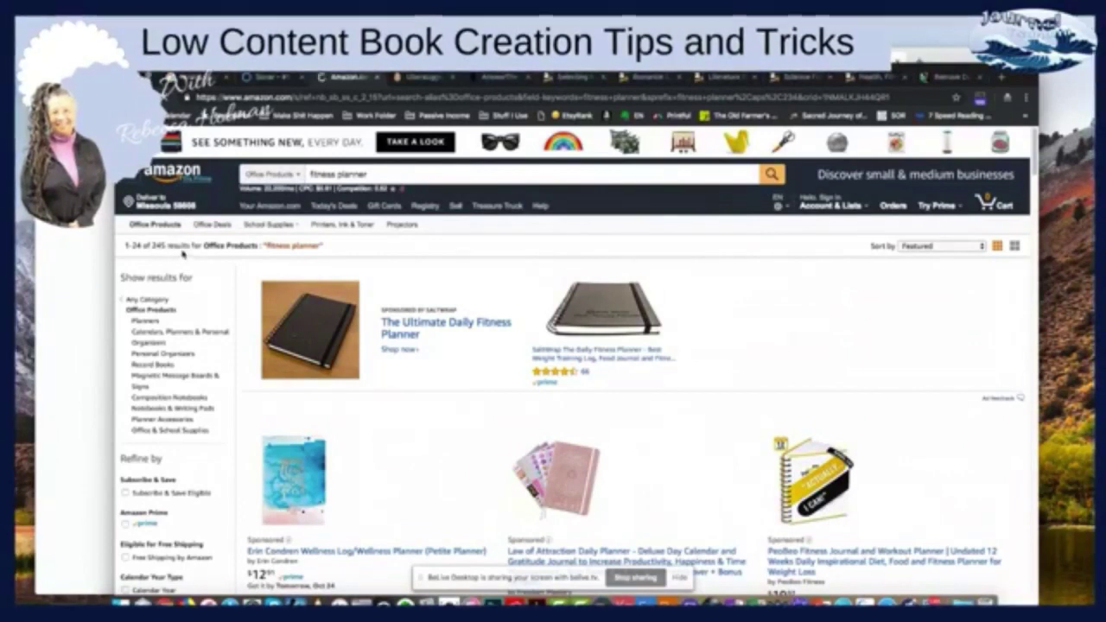
# Step: Change the department of the "fitness planner" search to Books
pyautogui.click(297, 177)
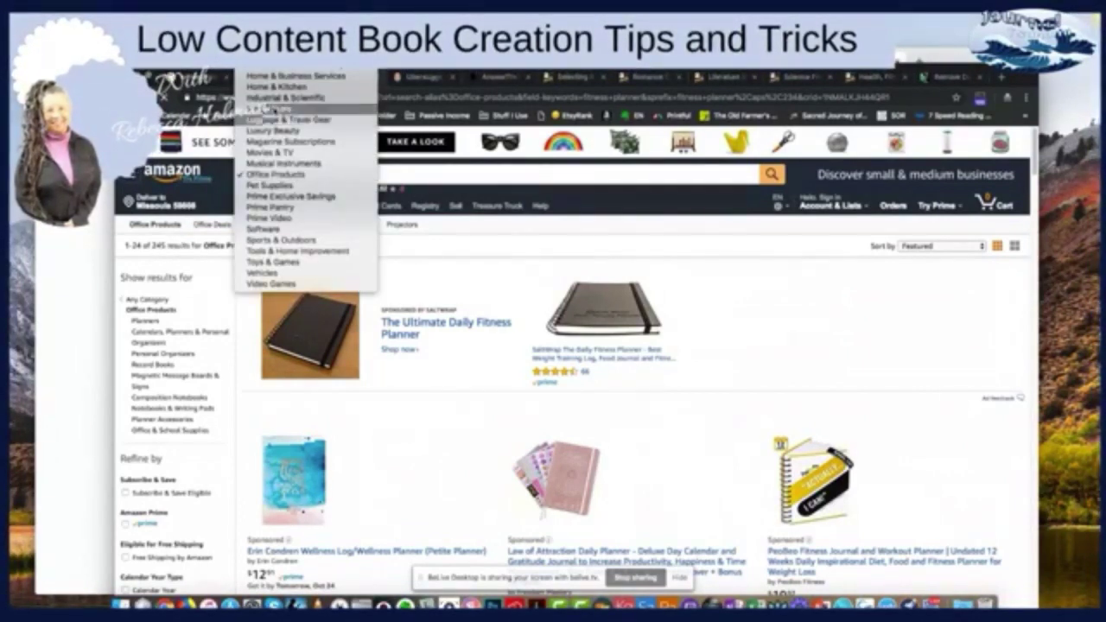
pyautogui.scroll(5, 264, 110)
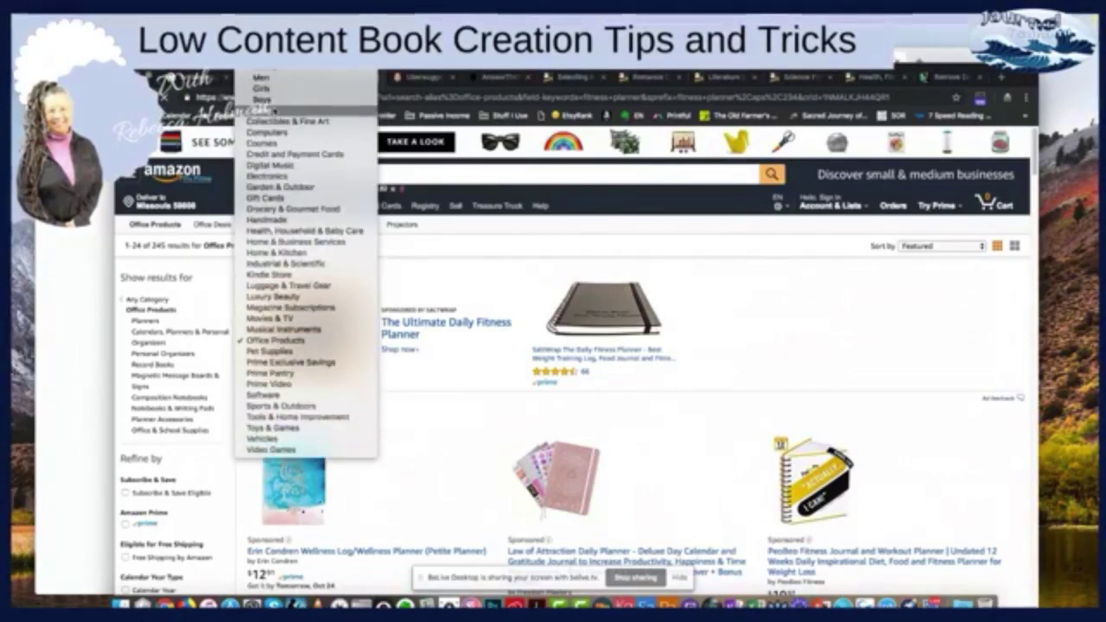
pyautogui.scroll(3, 263, 110)
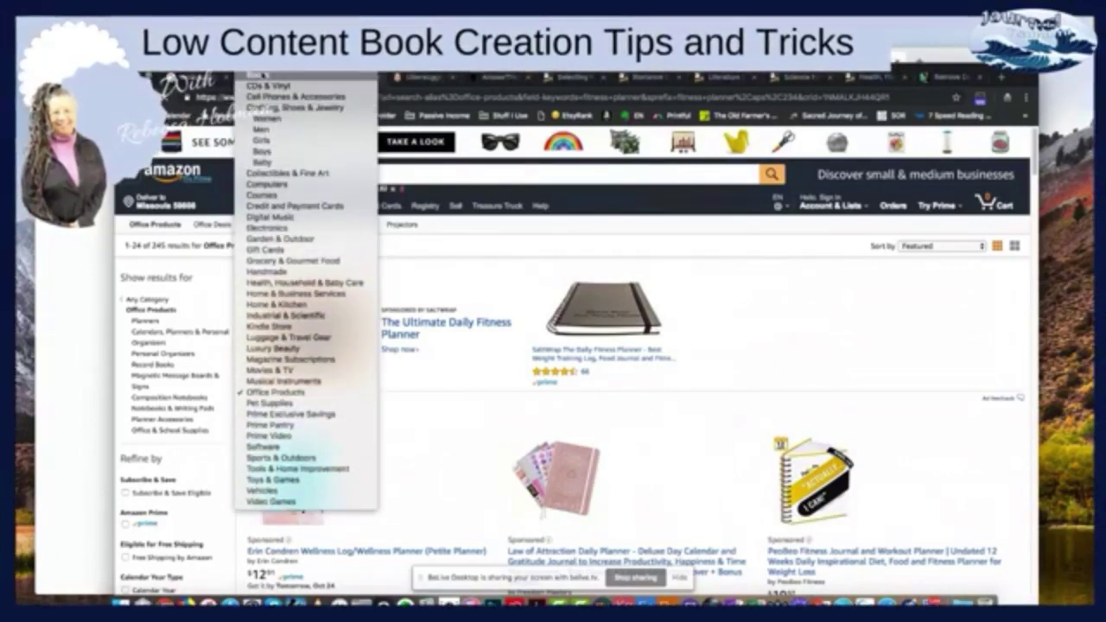
pyautogui.click(258, 76)
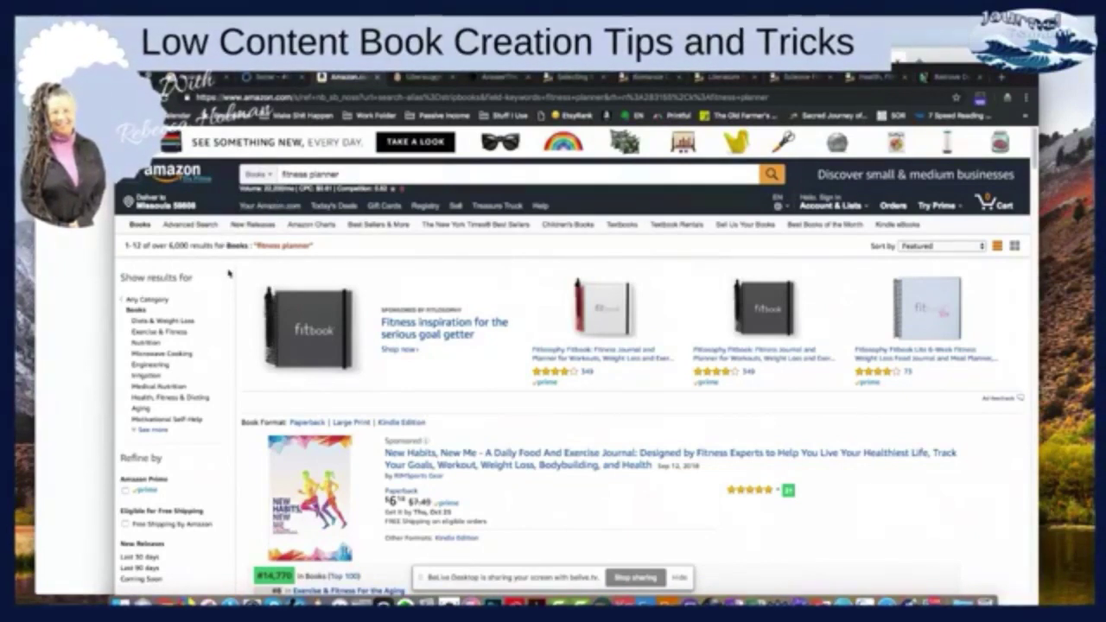
# Step: Narrow the fitness planner book results to Prime-eligible items in Paperback format
pyautogui.scroll(-3, 223, 276)
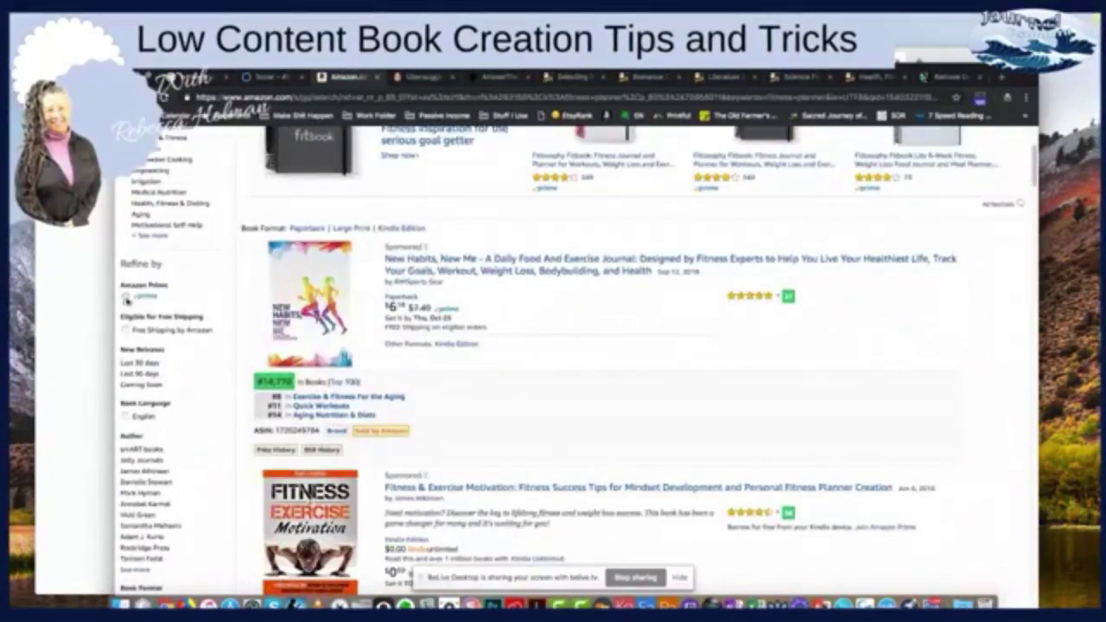
pyautogui.click(125, 296)
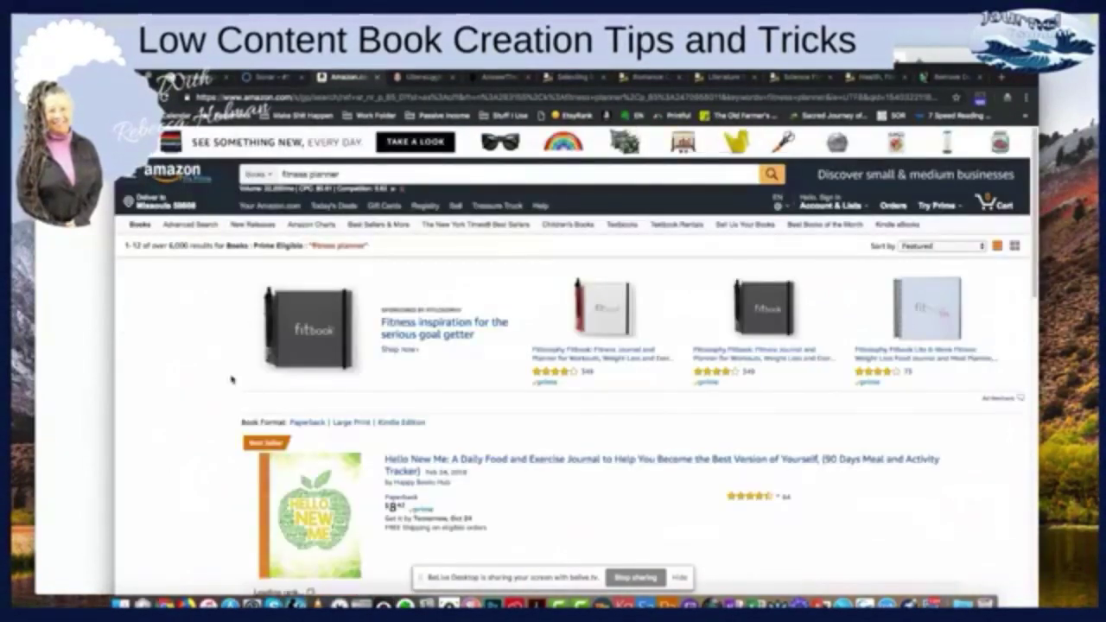
pyautogui.scroll(-2, 232, 379)
pyautogui.scroll(-2, 231, 378)
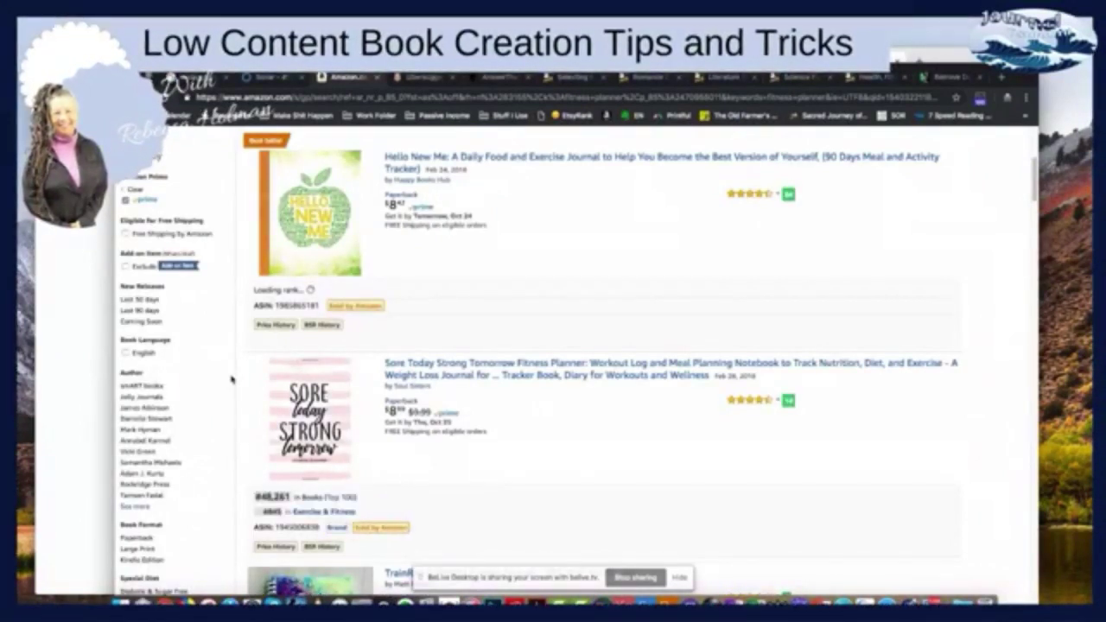
pyautogui.scroll(-1, 231, 393)
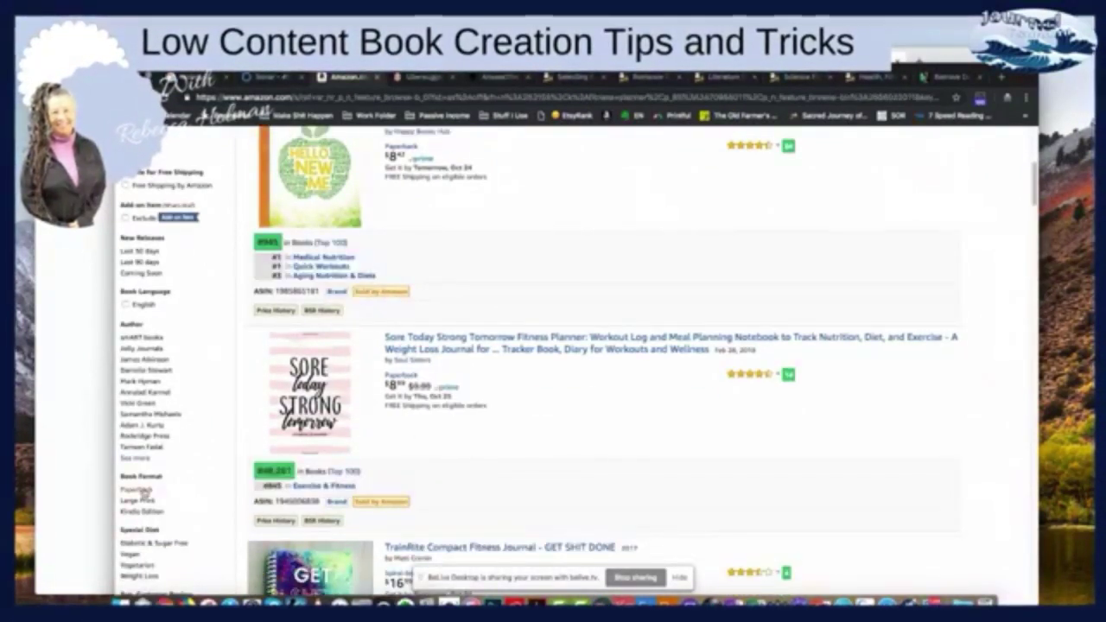
pyautogui.click(138, 489)
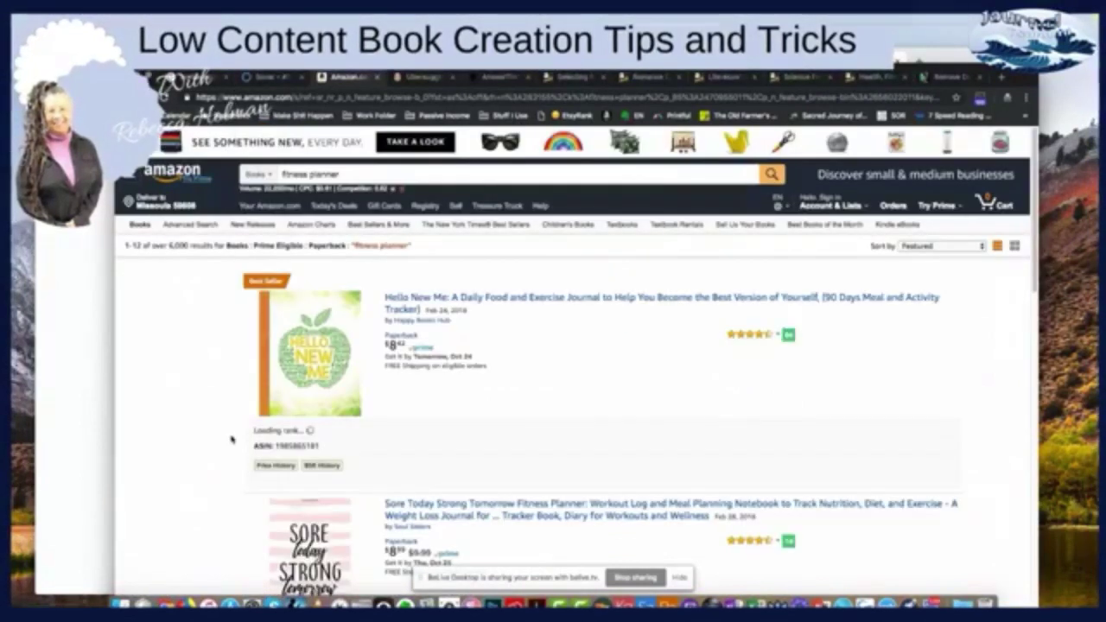
# Step: Look through the paperback results and exclude out-of-stock books from them
pyautogui.scroll(-5, 240, 479)
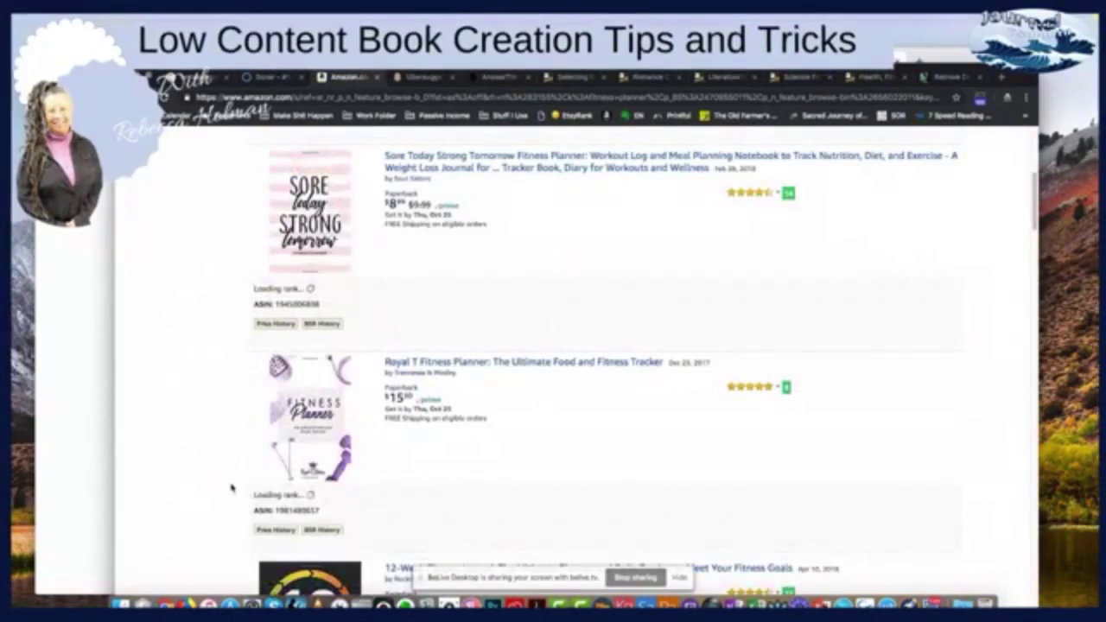
pyautogui.scroll(-4, 235, 486)
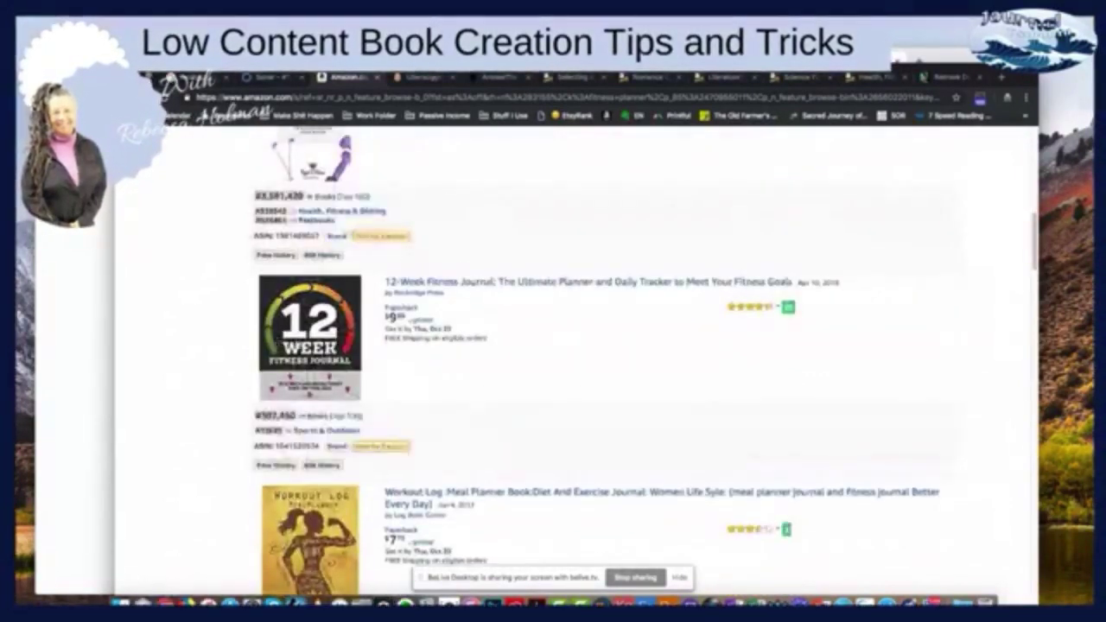
pyautogui.scroll(-4, 228, 428)
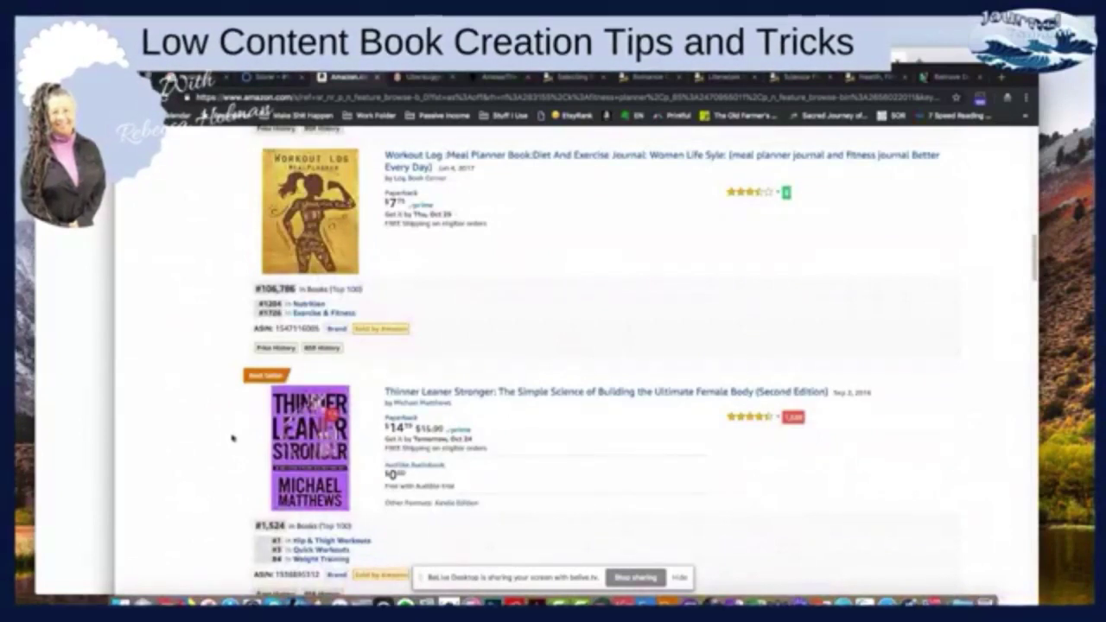
pyautogui.scroll(-3, 231, 438)
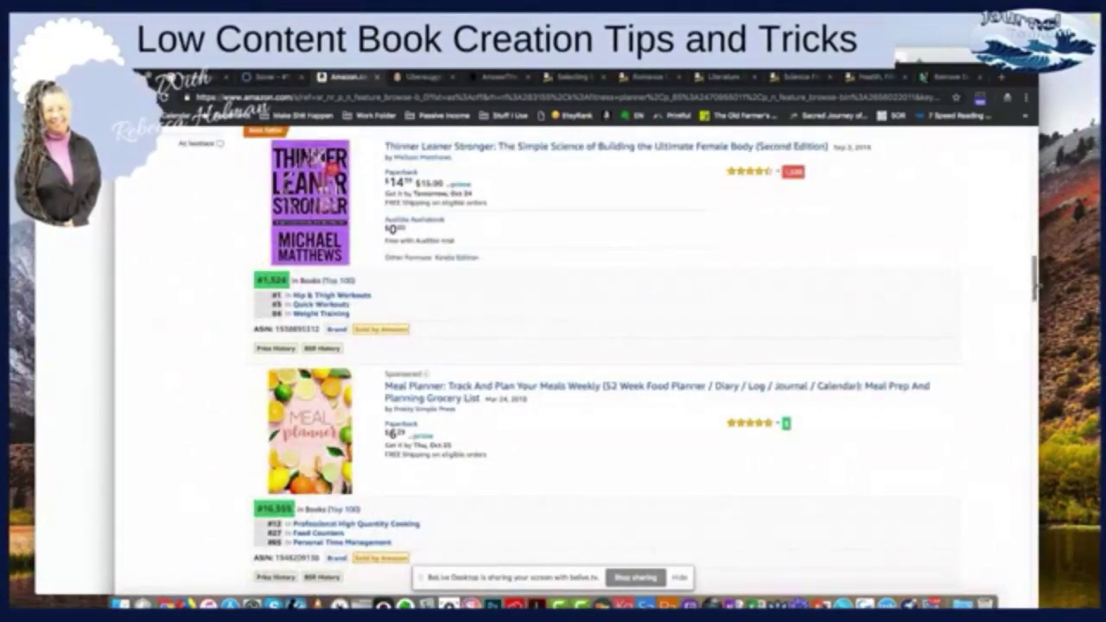
pyautogui.moveTo(1034, 281); pyautogui.dragTo(1034, 196)
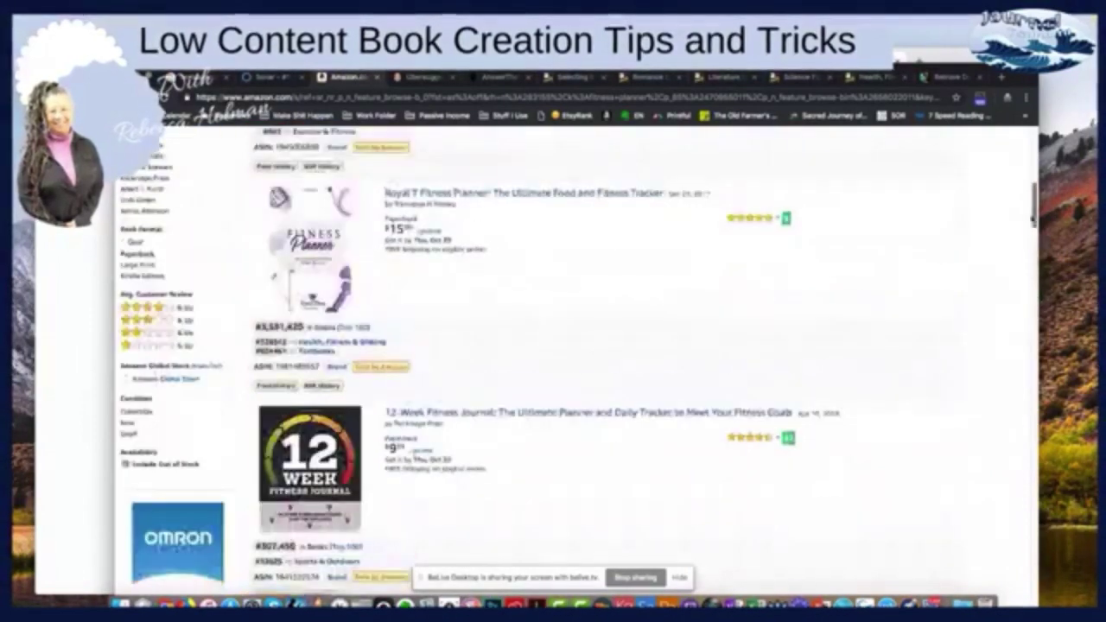
pyautogui.click(127, 466)
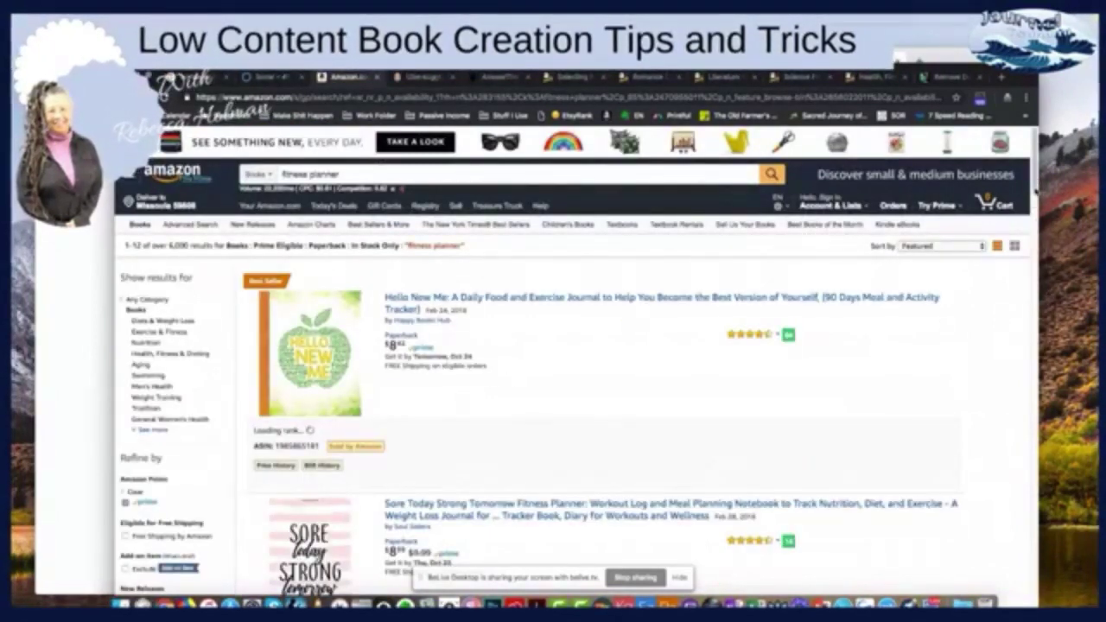
# Step: Examine the sales ranks and category rankings of the filtered books, and locate the DS Amazon Quick View Extended extension
pyautogui.scroll(-5, 574, 363)
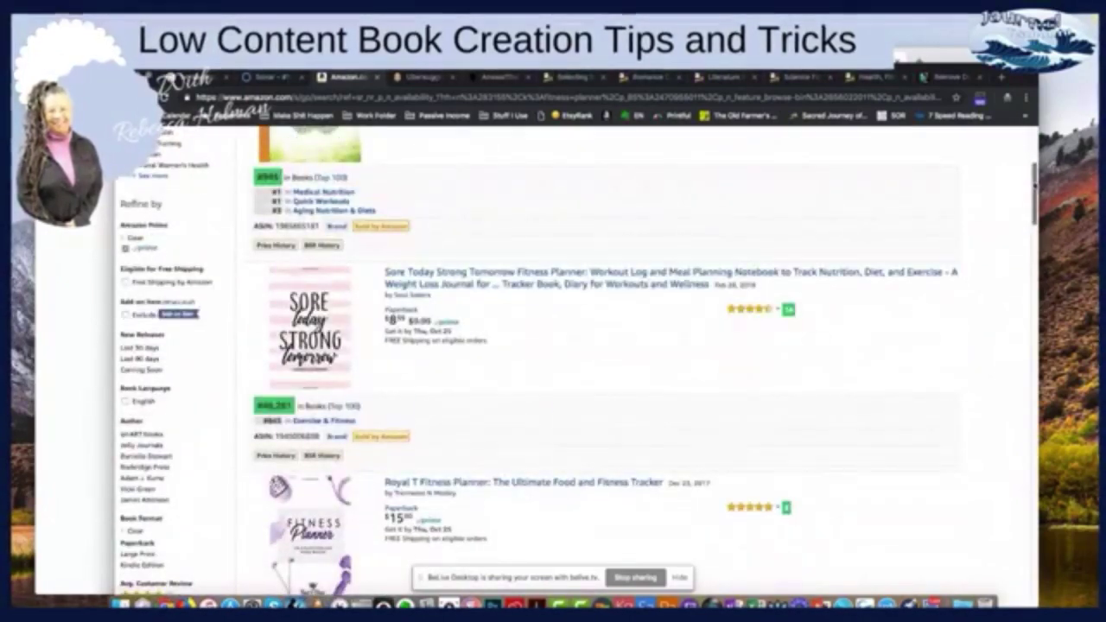
pyautogui.scroll(-7, 574, 362)
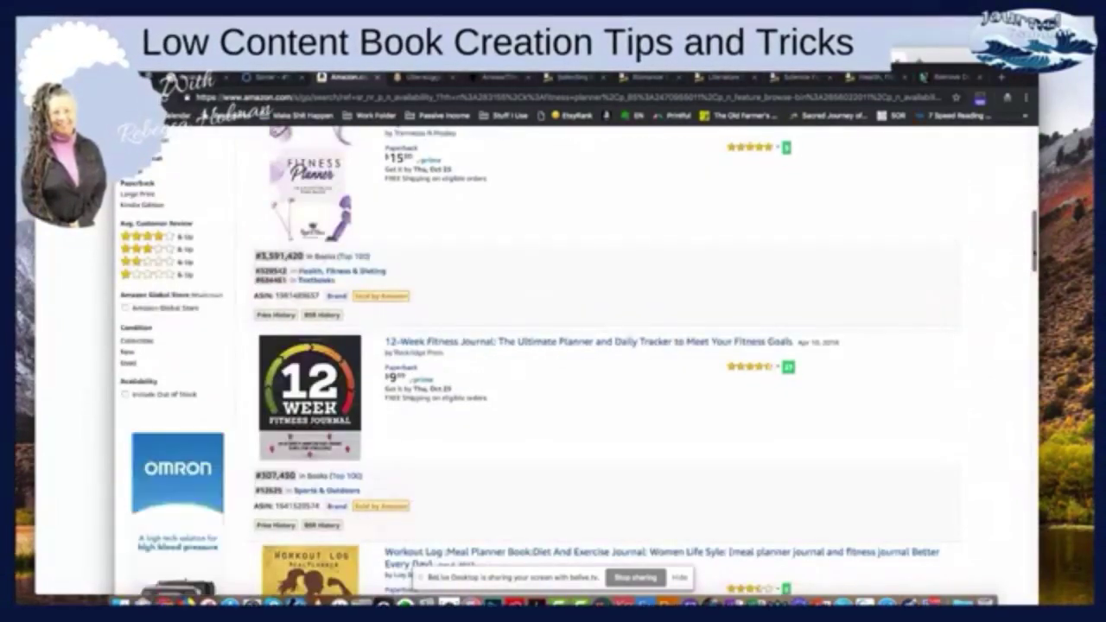
pyautogui.scroll(-5, 575, 363)
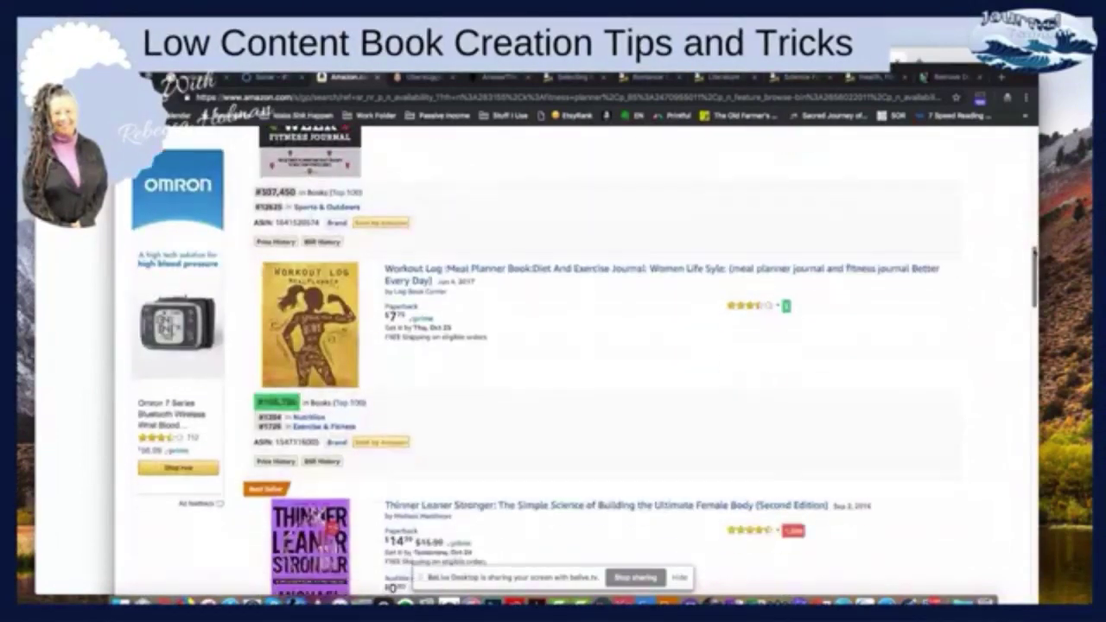
pyautogui.scroll(10, 575, 363)
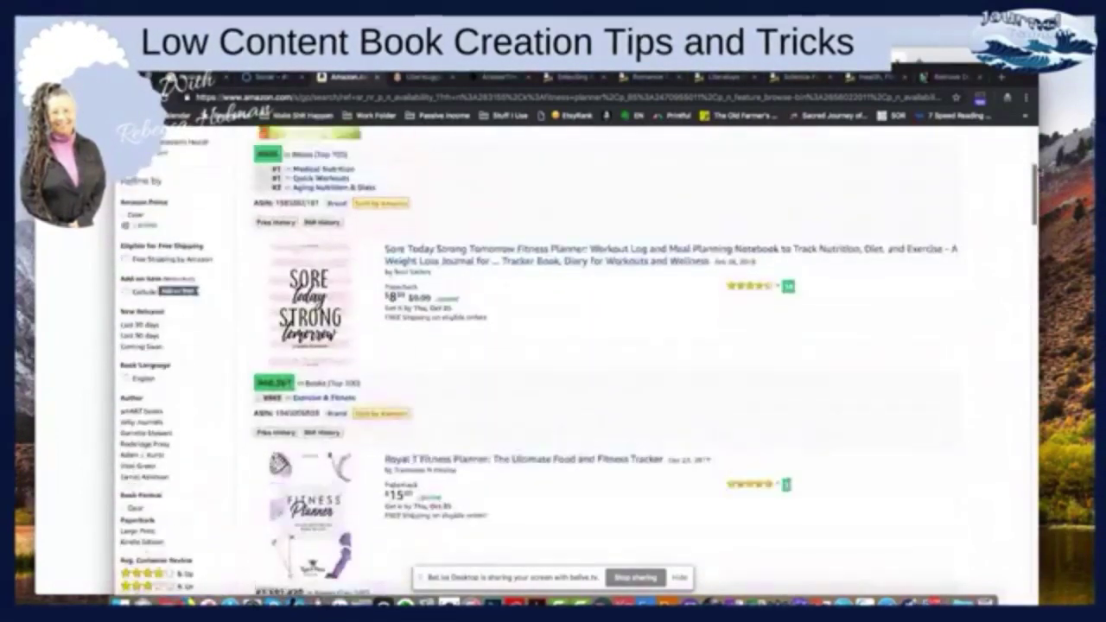
pyautogui.scroll(2, 574, 362)
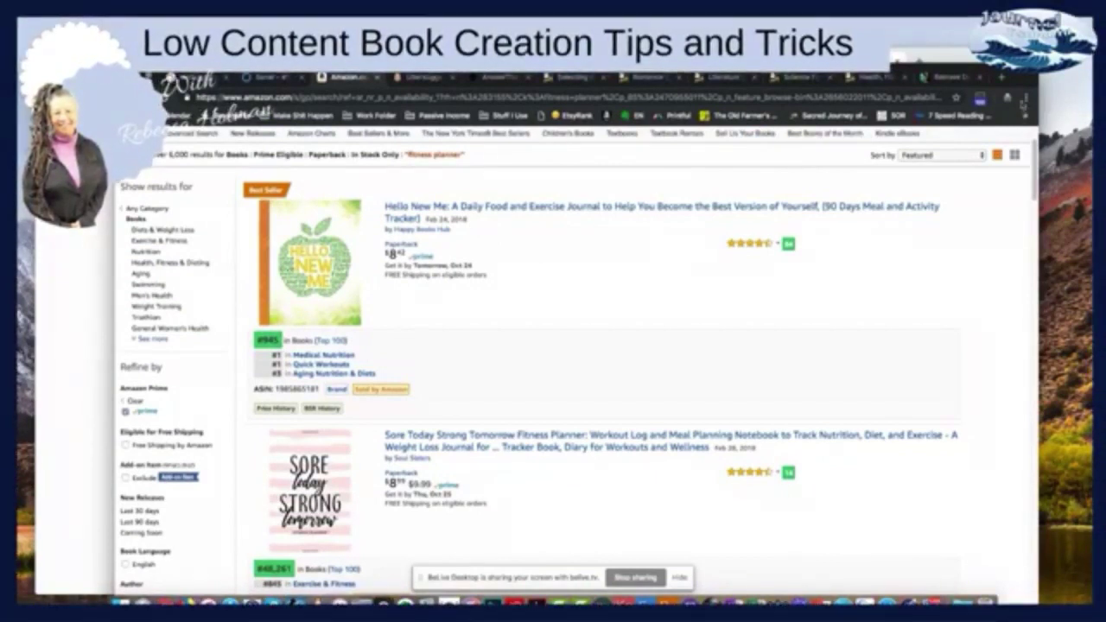
pyautogui.click(1026, 99)
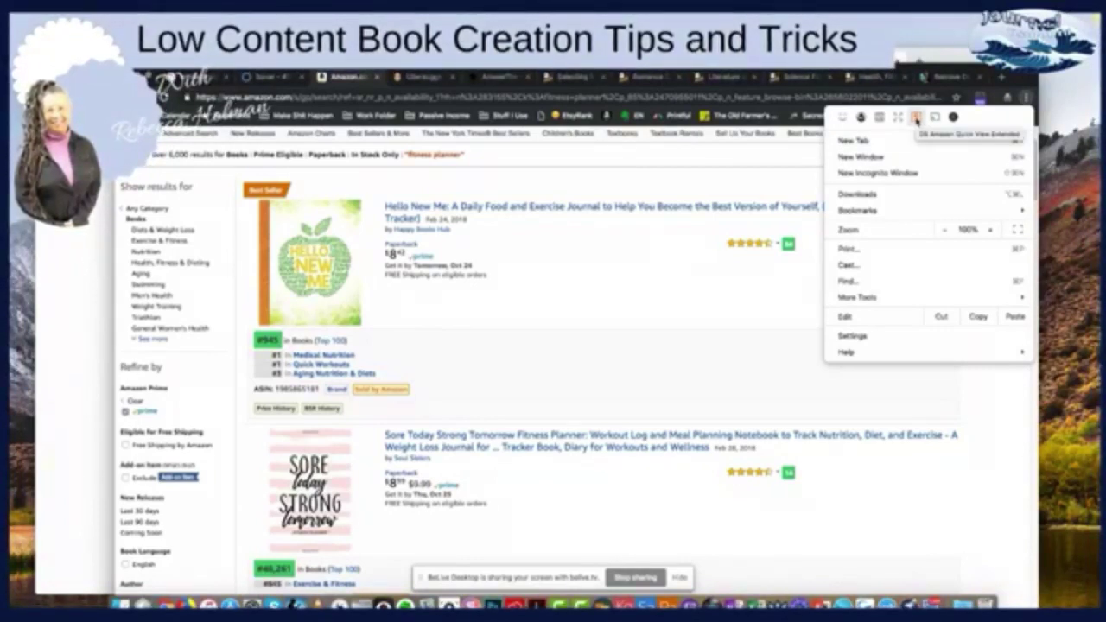
# Step: Close the browser menu and preview the product details and category rankings of the "Hello New Me" journal
pyautogui.click(718, 319)
pyautogui.moveTo(323, 308)
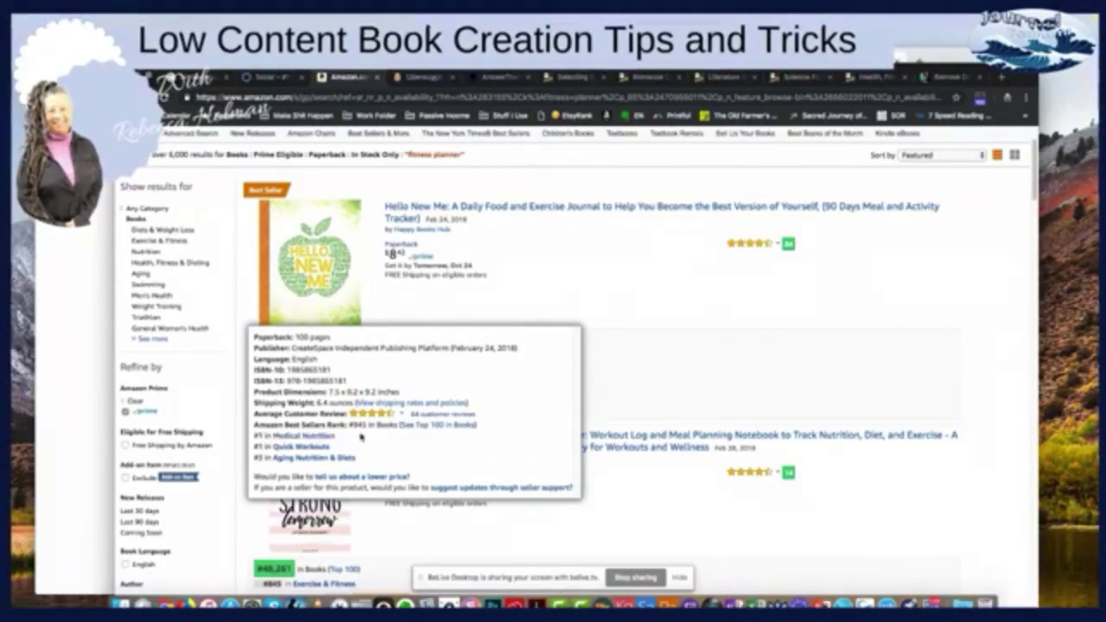
pyautogui.moveTo(343, 436)
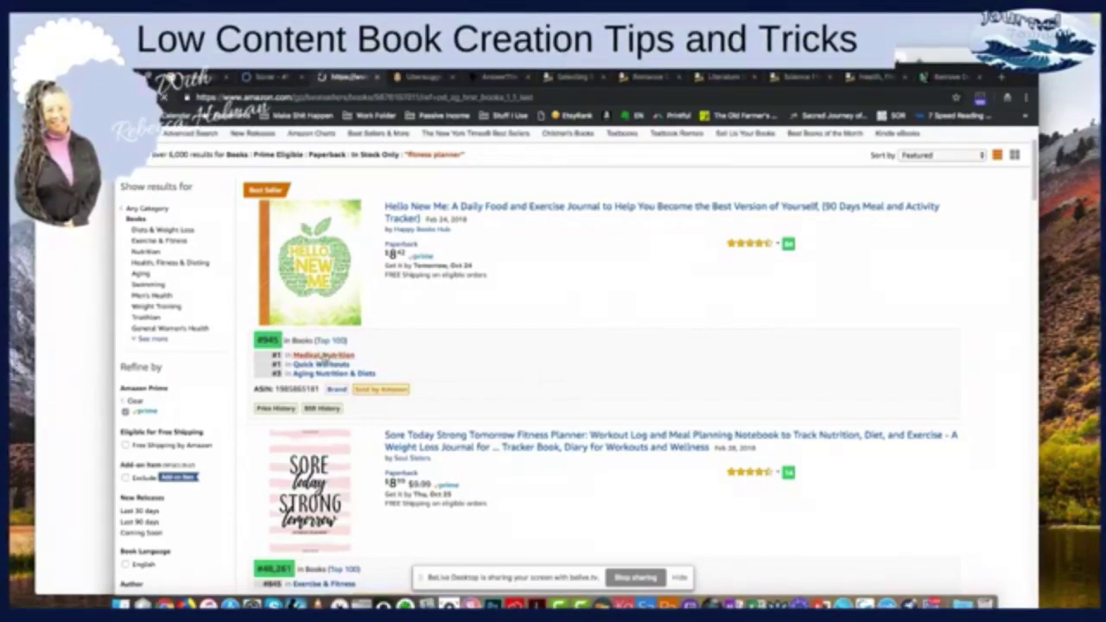
# Step: Open the Medical Nutrition best sellers from the "Hello New Me" journal's rankings and look through the listed books
pyautogui.click(324, 355)
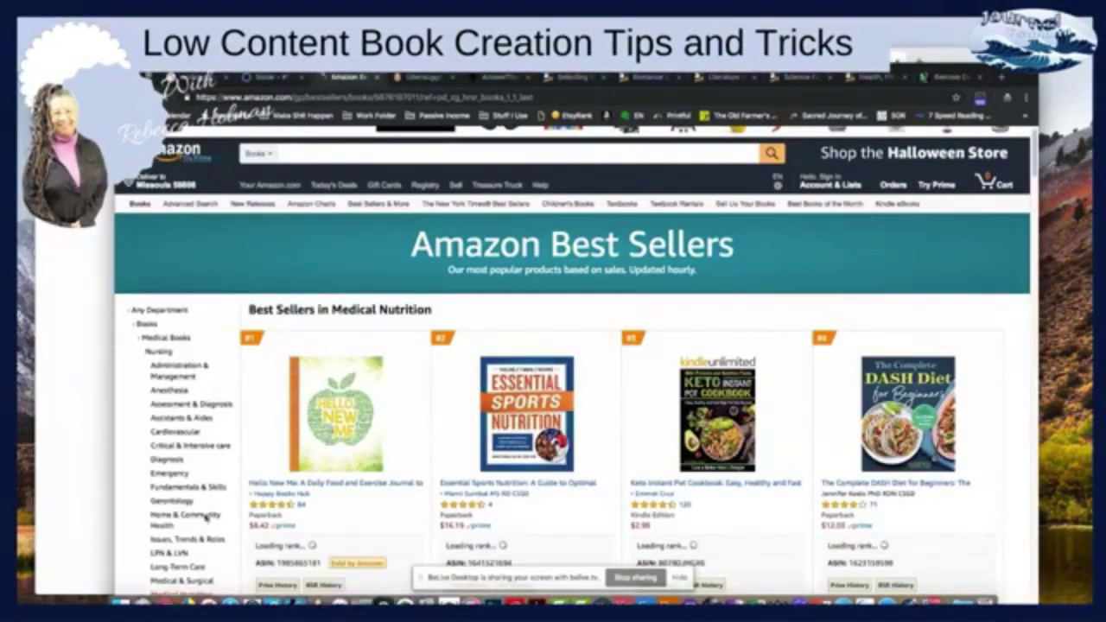
pyautogui.scroll(-5, 208, 489)
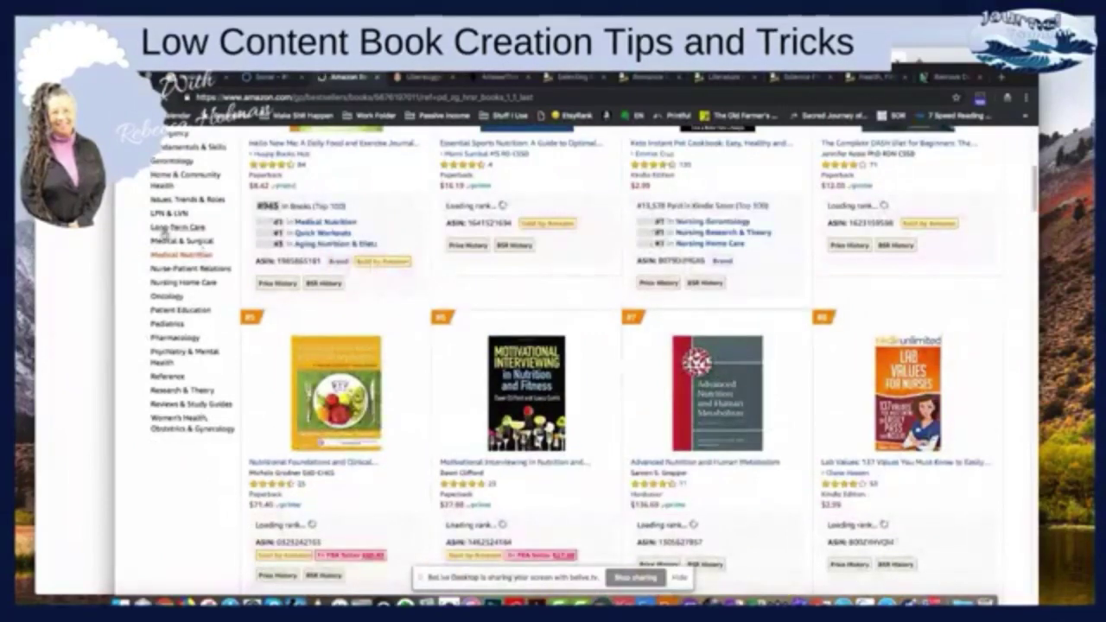
pyautogui.scroll(5, 164, 229)
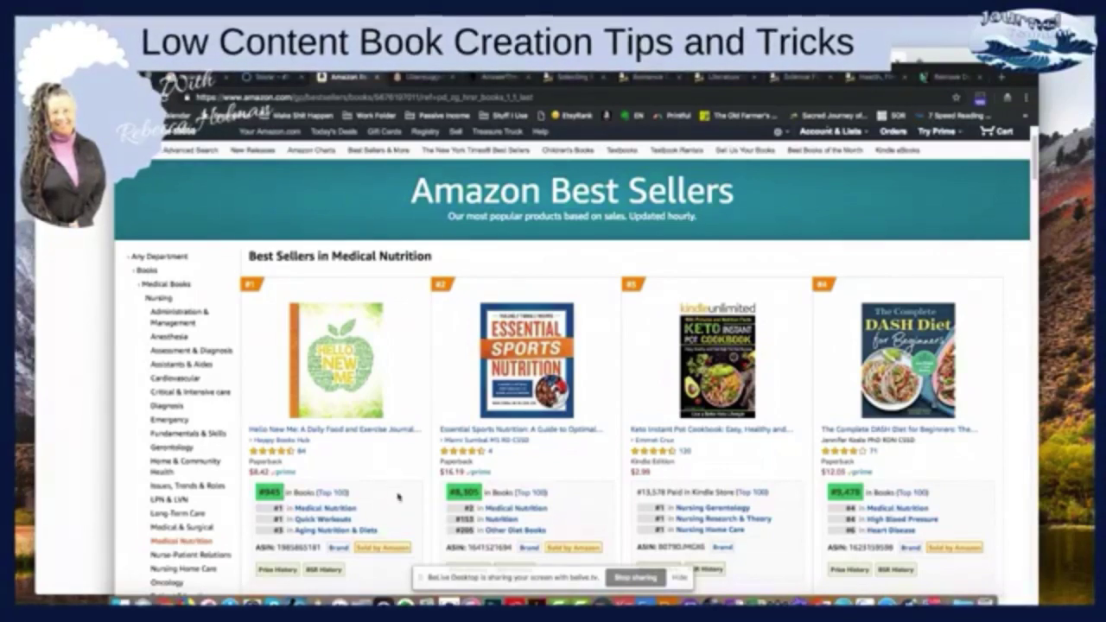
pyautogui.scroll(-3, 398, 497)
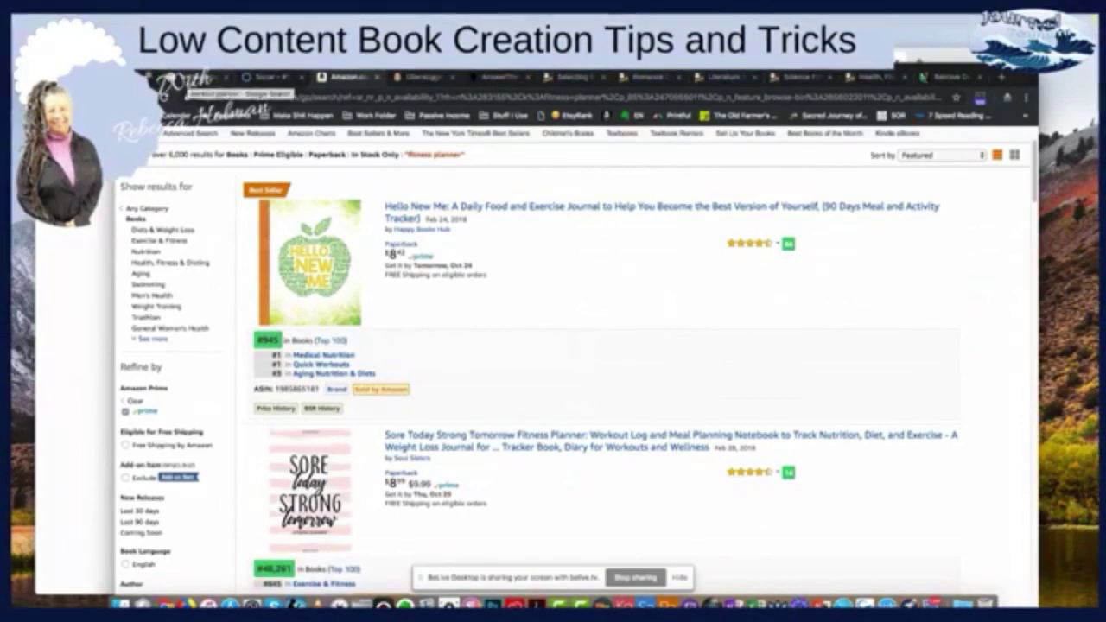
# Step: Switch to Sonar and examine the related keywords, frequent words and relevant products for "fitness planner"
pyautogui.click(271, 80)
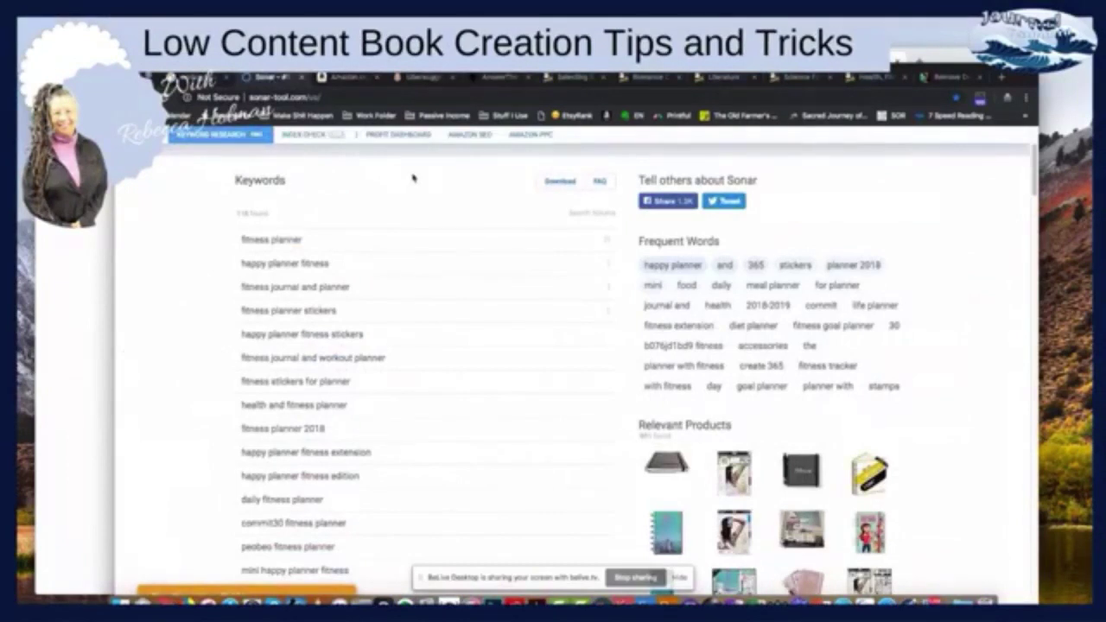
pyautogui.scroll(3, 415, 178)
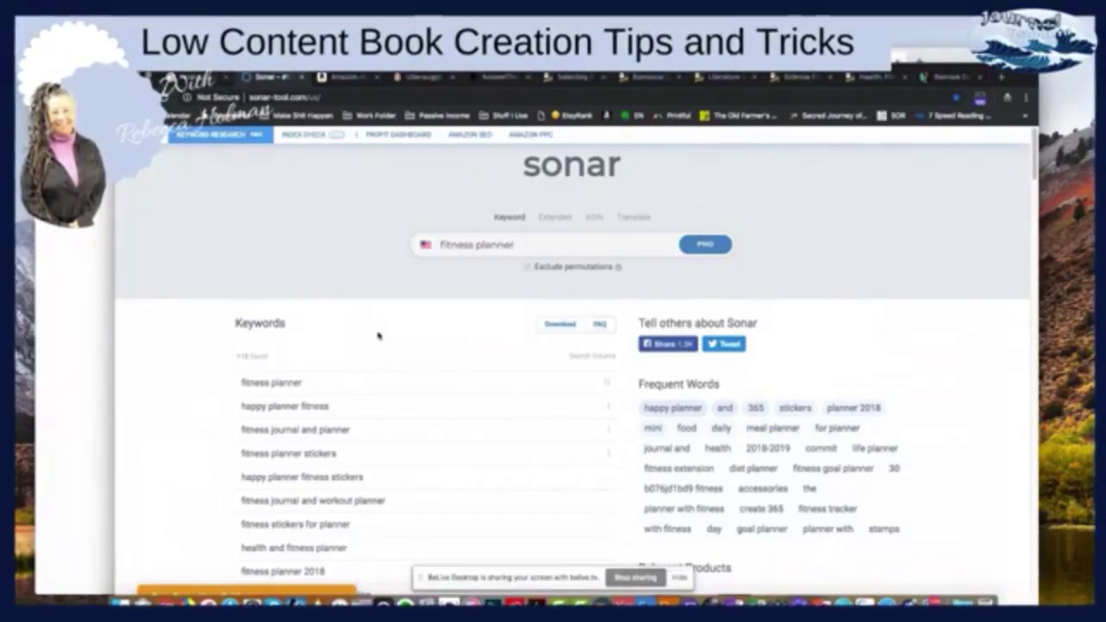
pyautogui.scroll(-2, 499, 283)
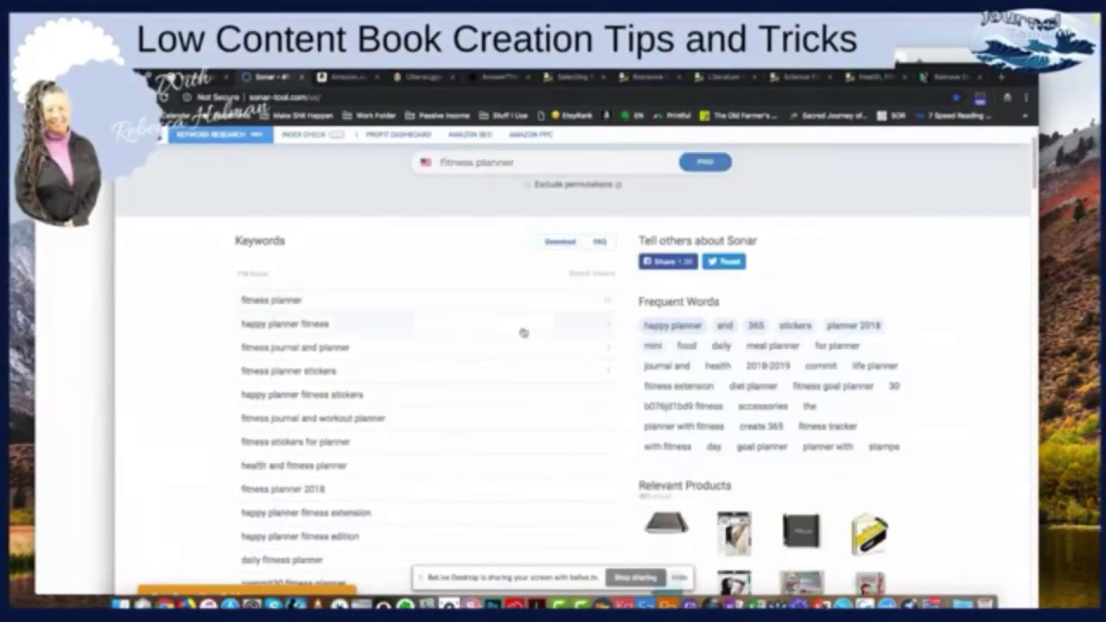
pyautogui.scroll(-15, 519, 330)
pyautogui.scroll(-1, 508, 332)
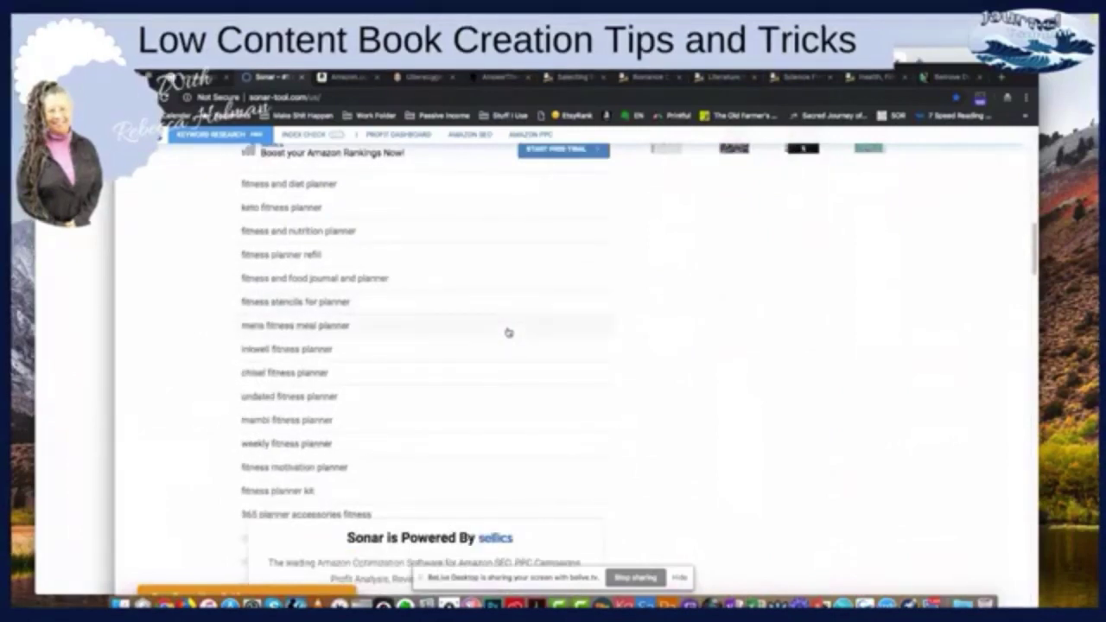
pyautogui.scroll(-4, 362, 544)
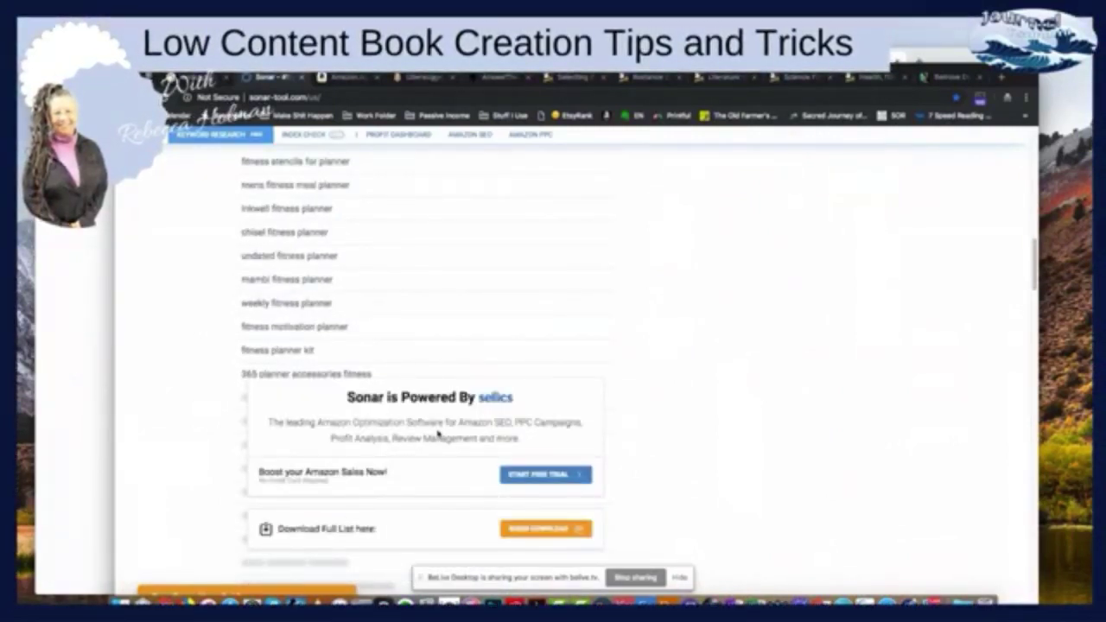
pyautogui.scroll(20, 438, 434)
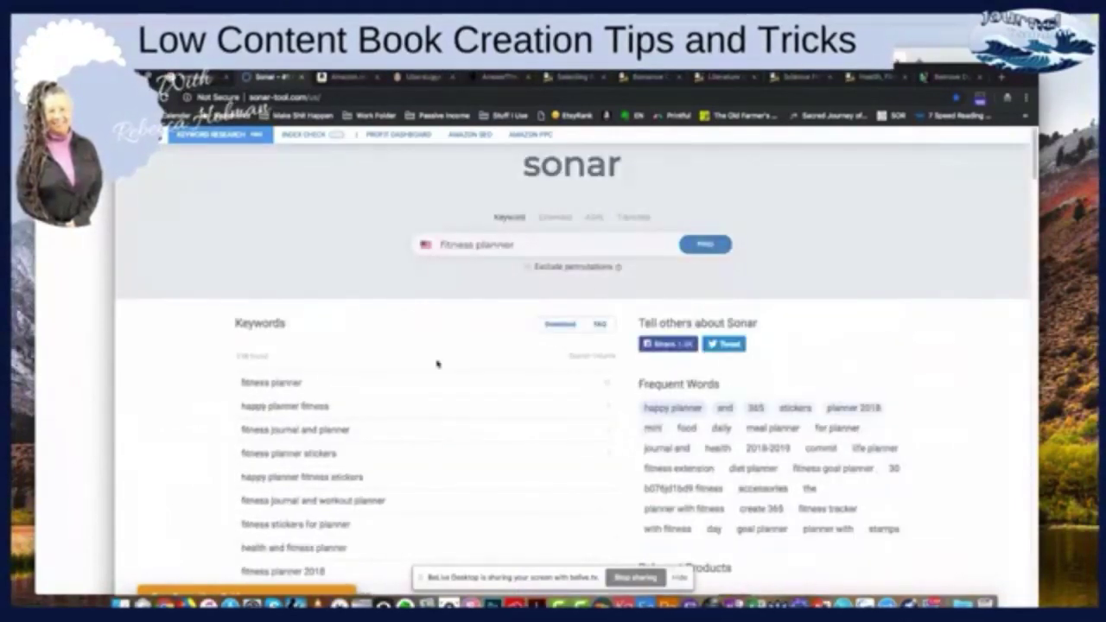
pyautogui.scroll(-5, 436, 363)
pyautogui.scroll(-5, 392, 455)
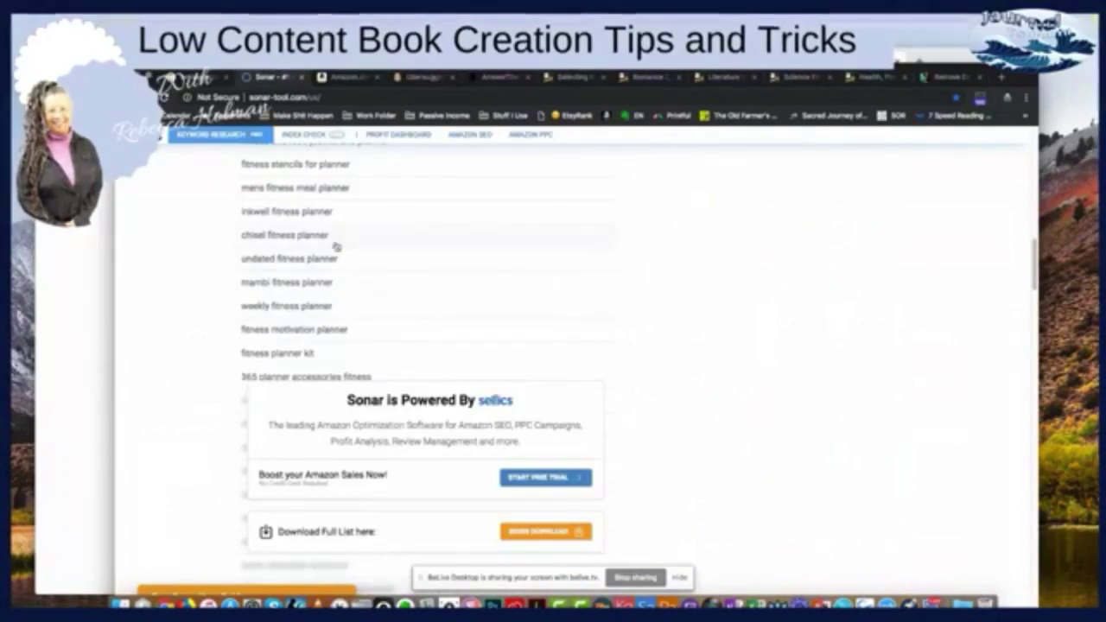
pyautogui.scroll(5, 345, 255)
pyautogui.scroll(2, 336, 246)
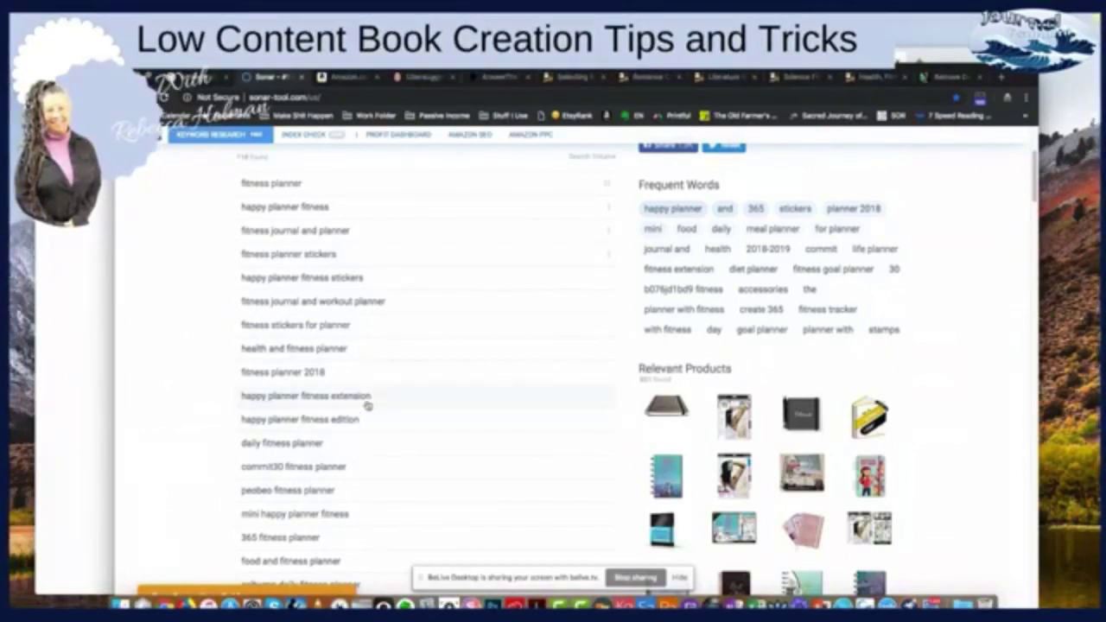
# Step: Open the TraceMyIP page for removing duplicate words and look over its instructions, text boxes and sorting options
pyautogui.click(945, 78)
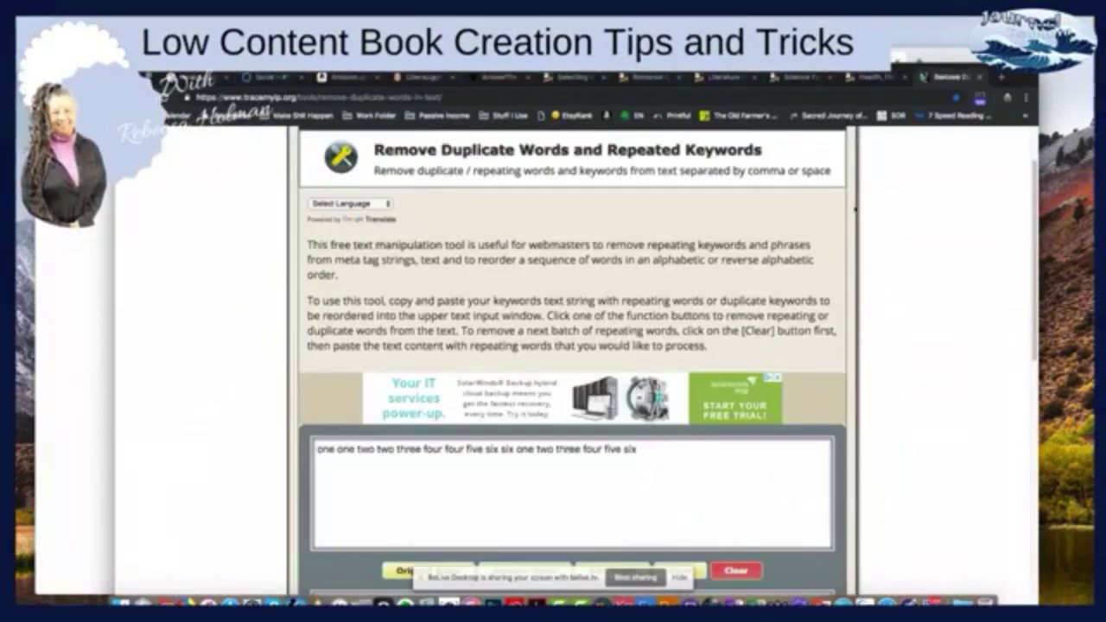
pyautogui.scroll(2, 856, 208)
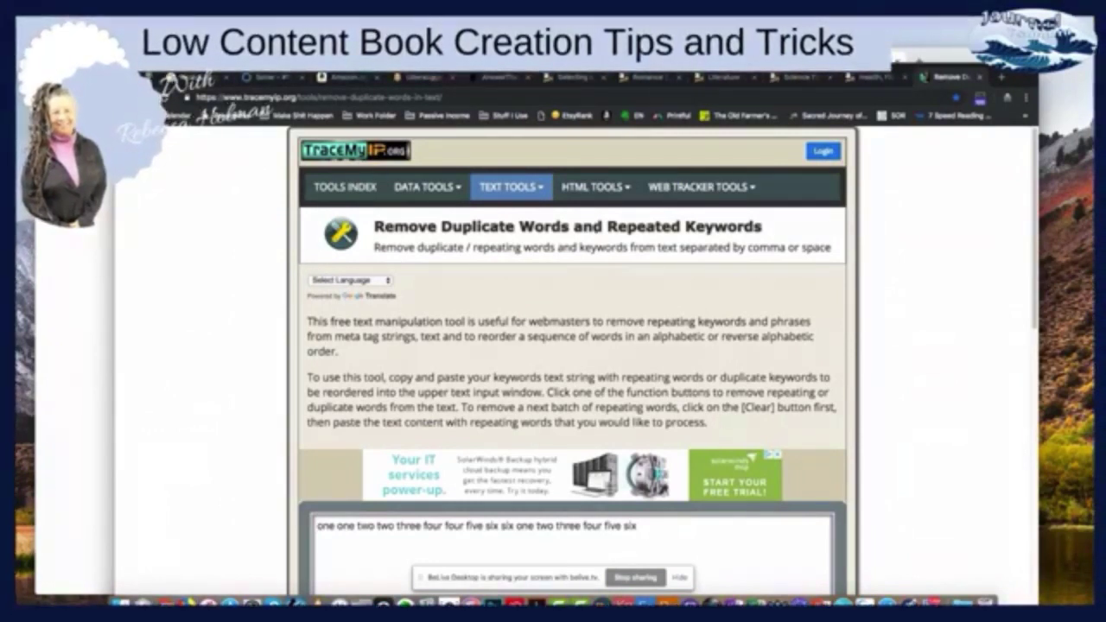
pyautogui.scroll(-5, 590, 269)
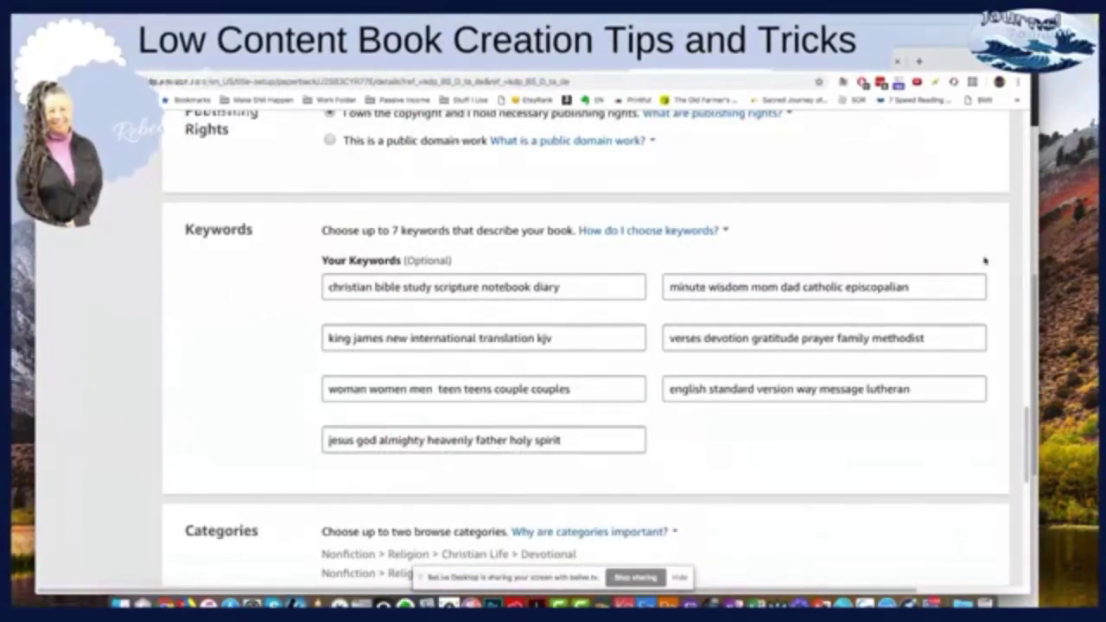
pyautogui.click(1033, 285)
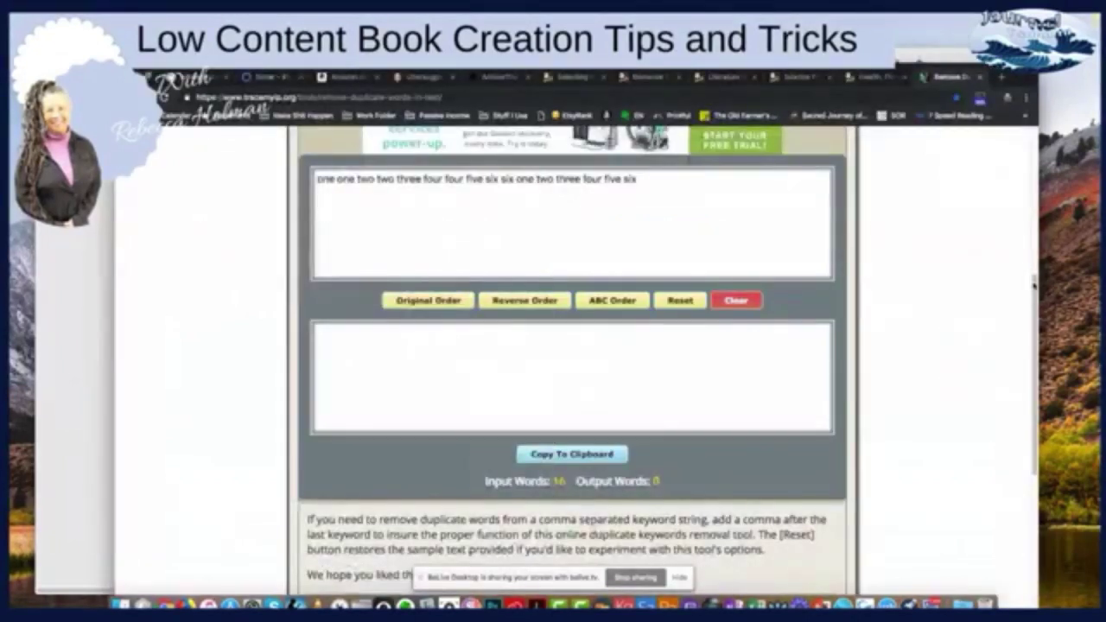
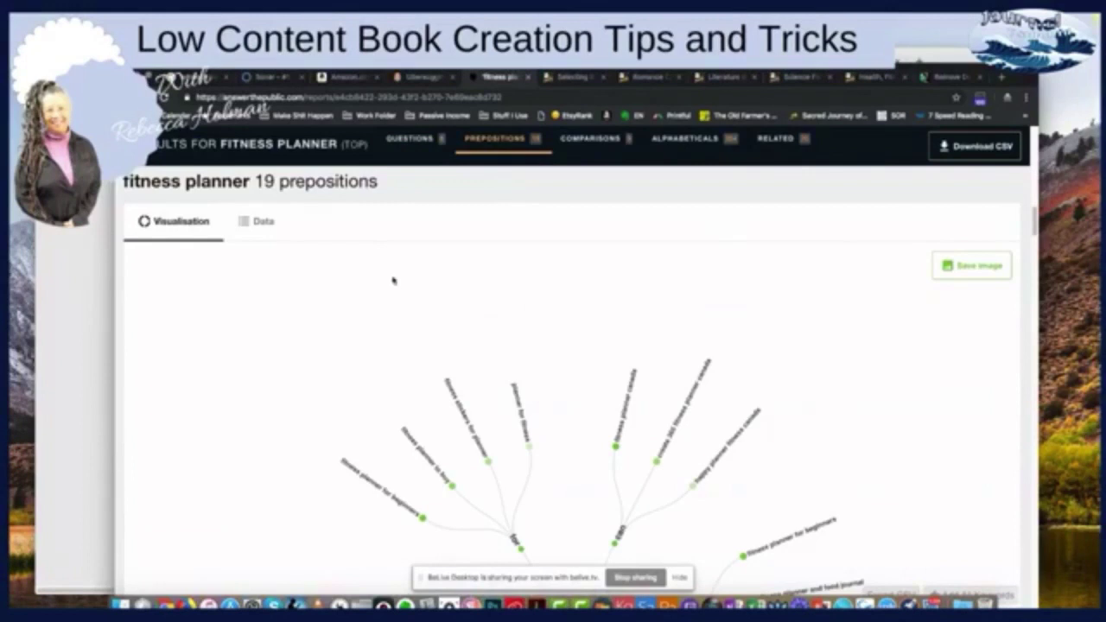
# Step: Look through the preposition diagram and the alphabetical keyword lists in the Answer the Public report for "fitness planner"
pyautogui.scroll(-3, 394, 281)
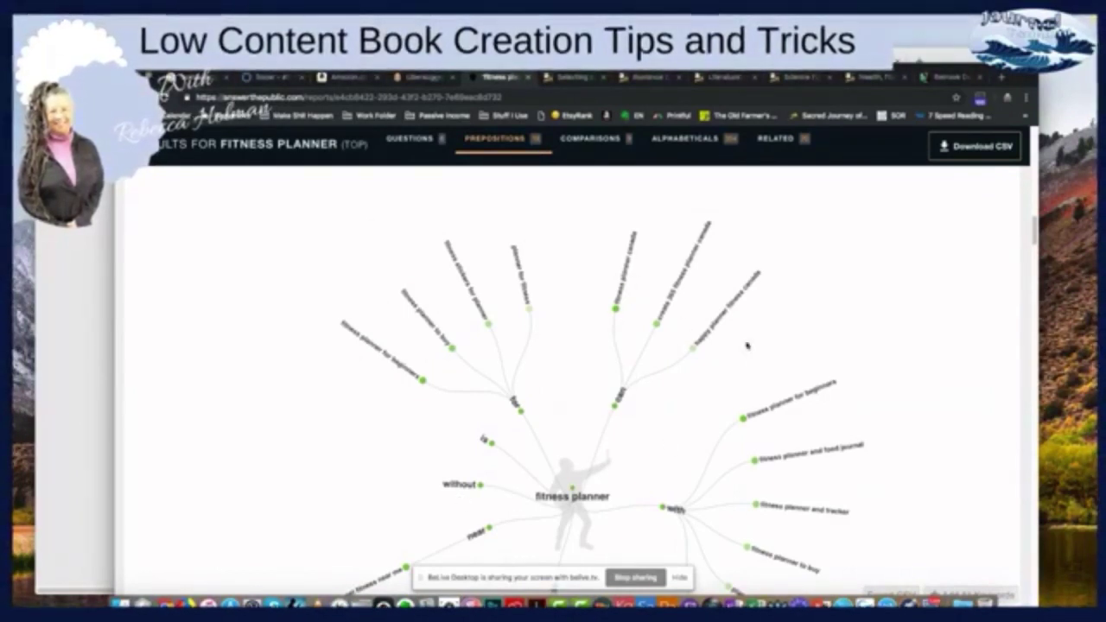
pyautogui.scroll(-1, 691, 380)
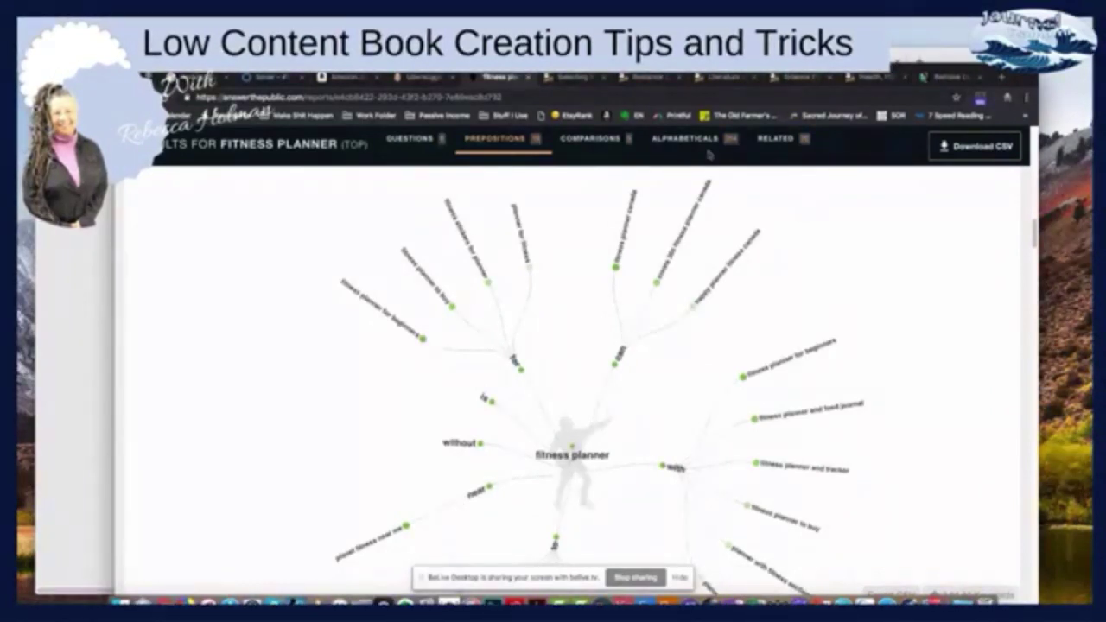
pyautogui.click(590, 139)
pyautogui.scroll(-10, 413, 283)
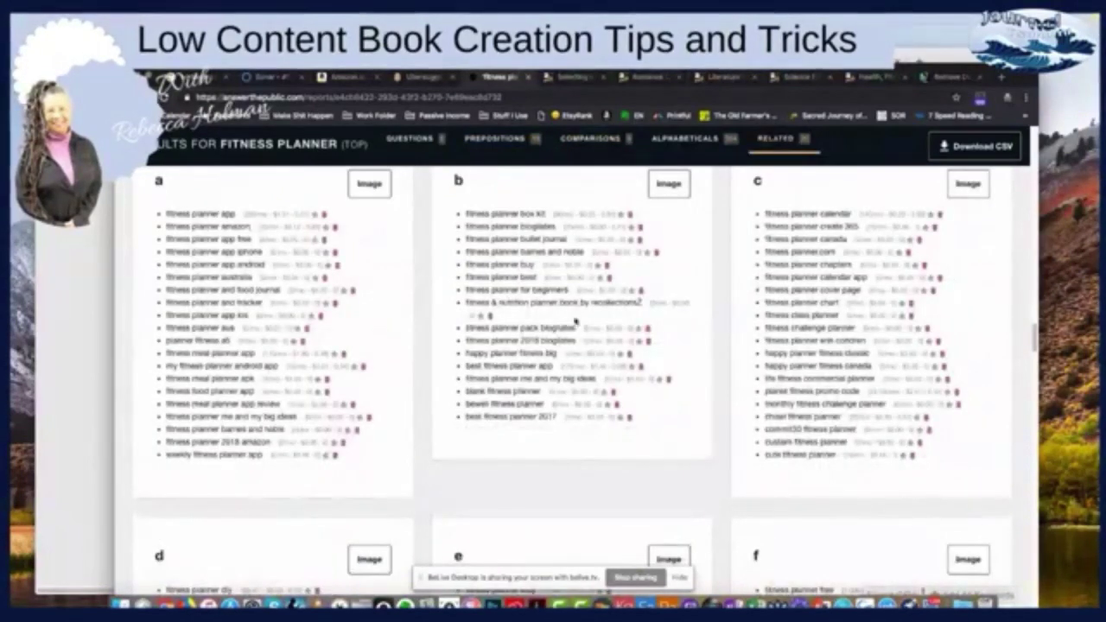
pyautogui.scroll(-5, 643, 361)
pyautogui.scroll(-20, 644, 361)
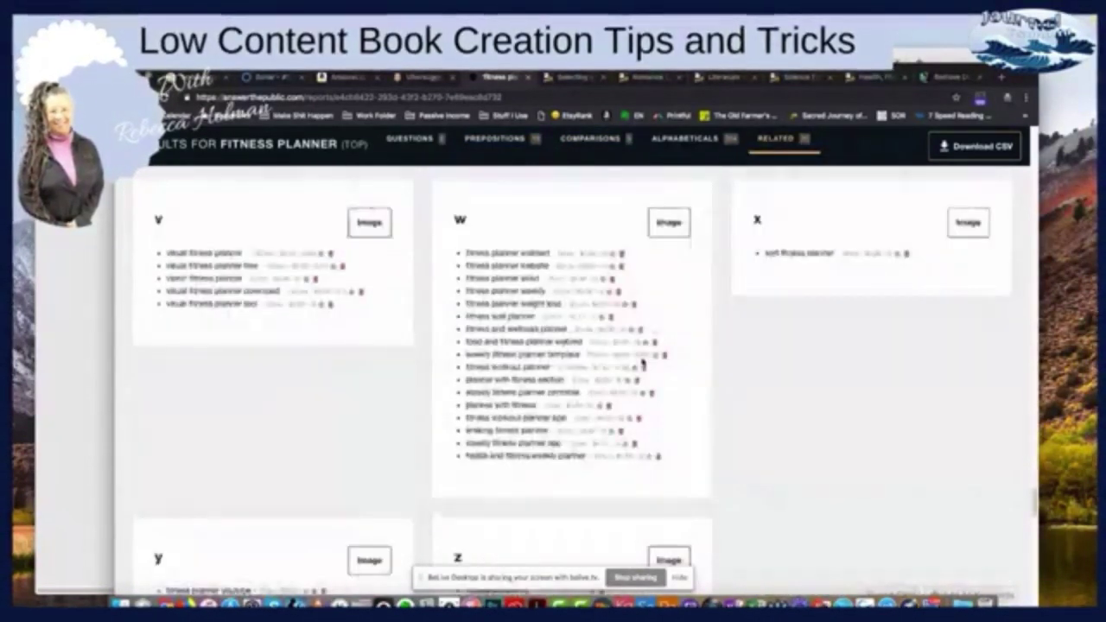
# Step: Go back to the questions diagram of the fitness planner report and locate its CSV download option
pyautogui.scroll(20, 643, 363)
pyautogui.scroll(5, 643, 362)
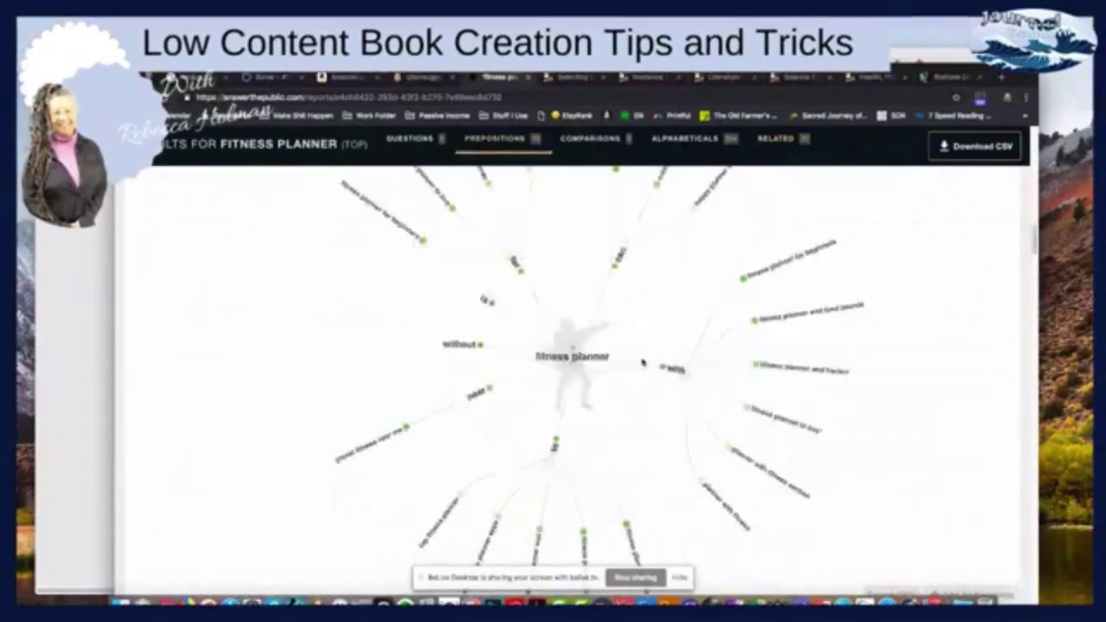
pyautogui.scroll(5, 643, 363)
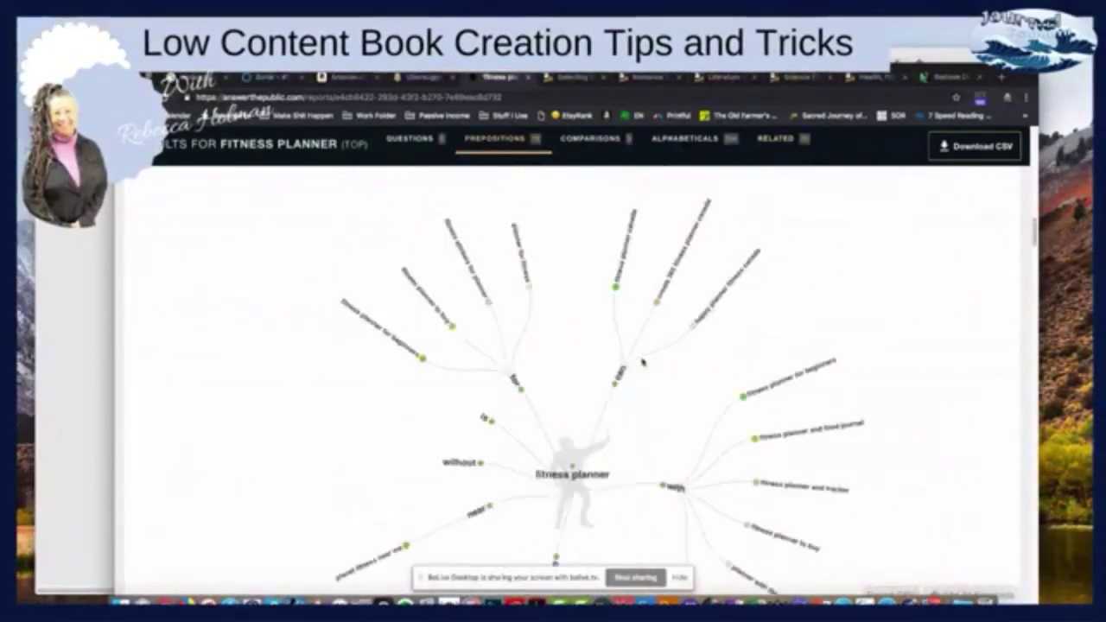
pyautogui.scroll(5, 846, 346)
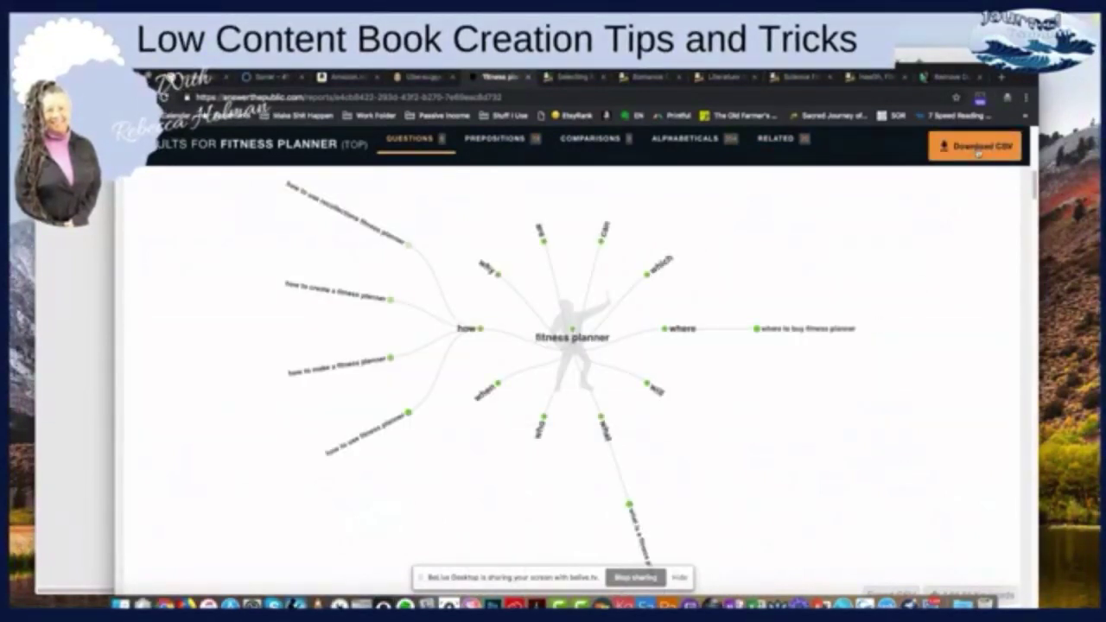
pyautogui.scroll(5, 753, 225)
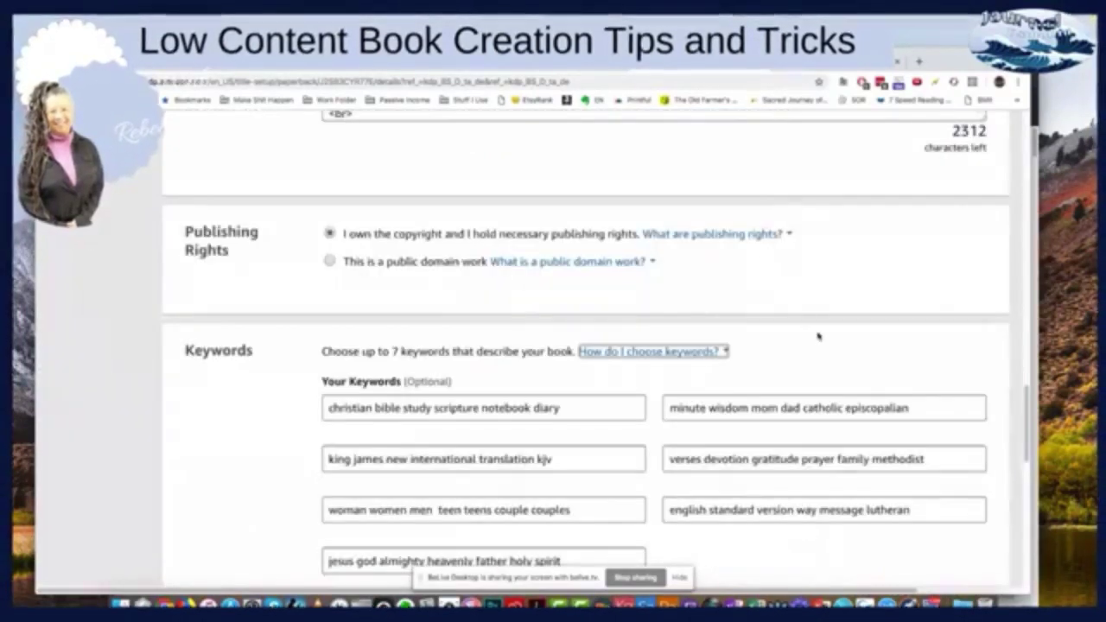
# Step: Review the keyword and category entries of the KDP paperback, and check the Ubersuggest keyword ideas for "fitness planner"
pyautogui.scroll(-4, 817, 335)
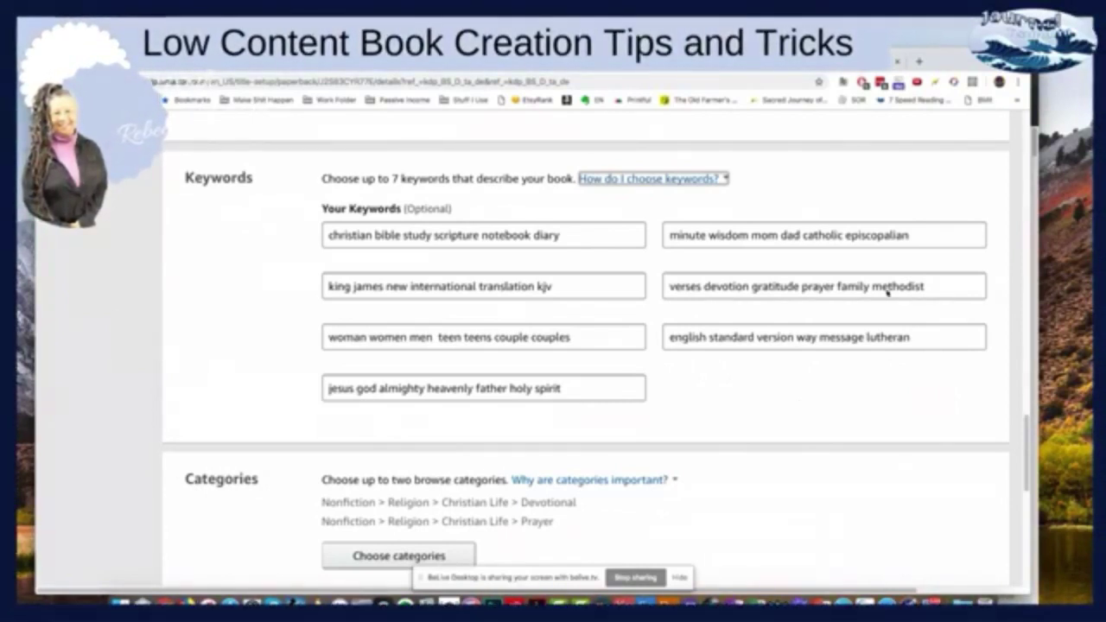
pyautogui.press('super+grave')
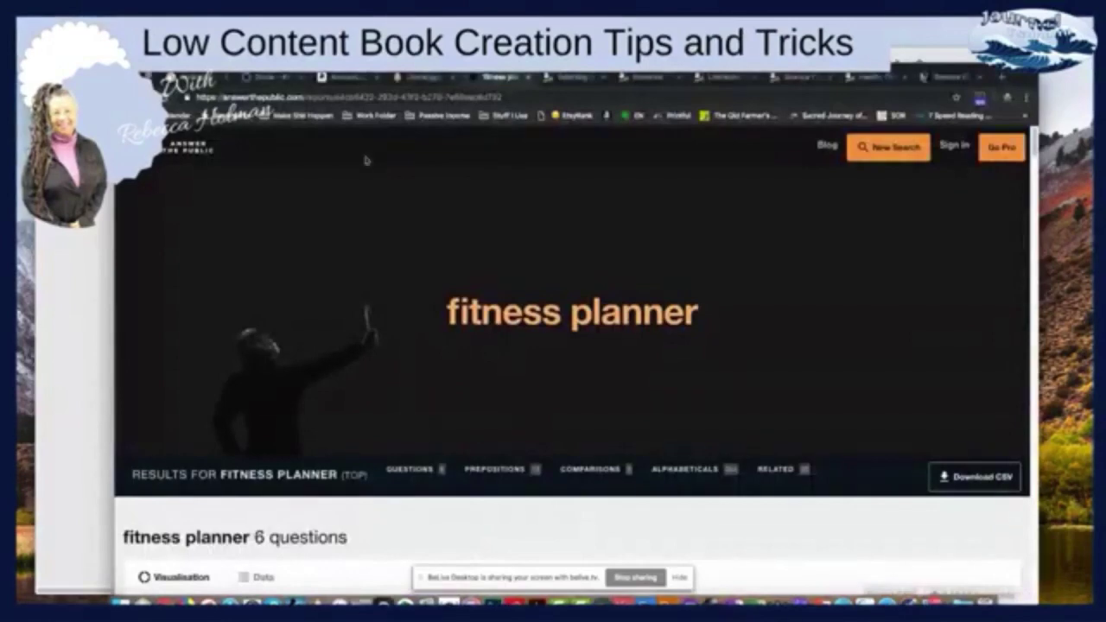
pyautogui.click(348, 78)
pyautogui.click(421, 77)
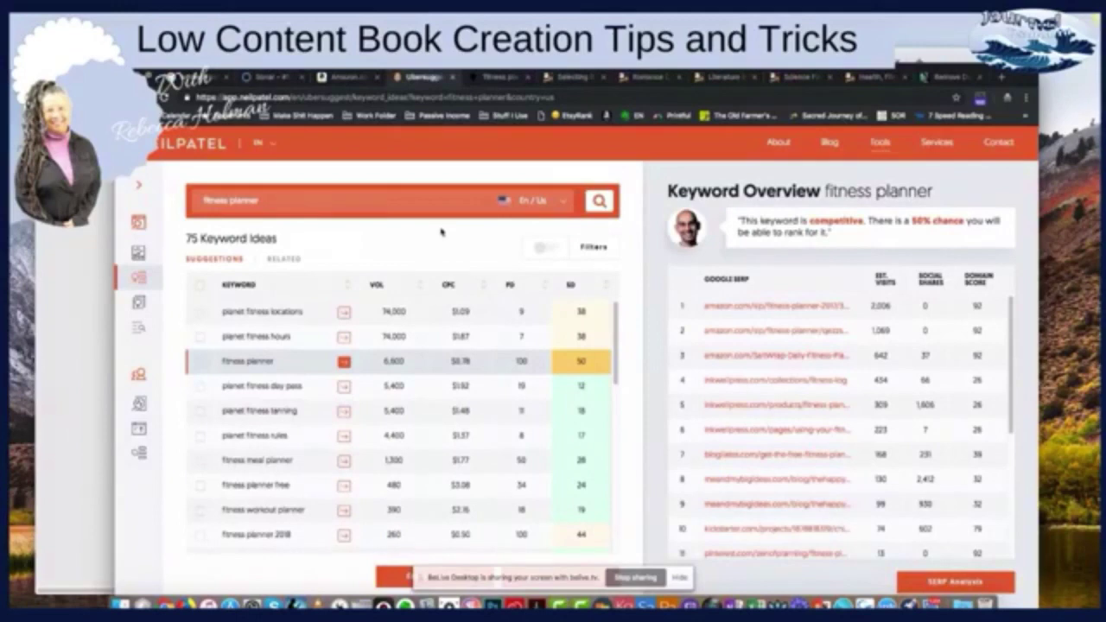
# Step: Return to the Answer the Public report for "fitness planner" and examine the keyword suggestions under its alphabeticals
pyautogui.click(559, 84)
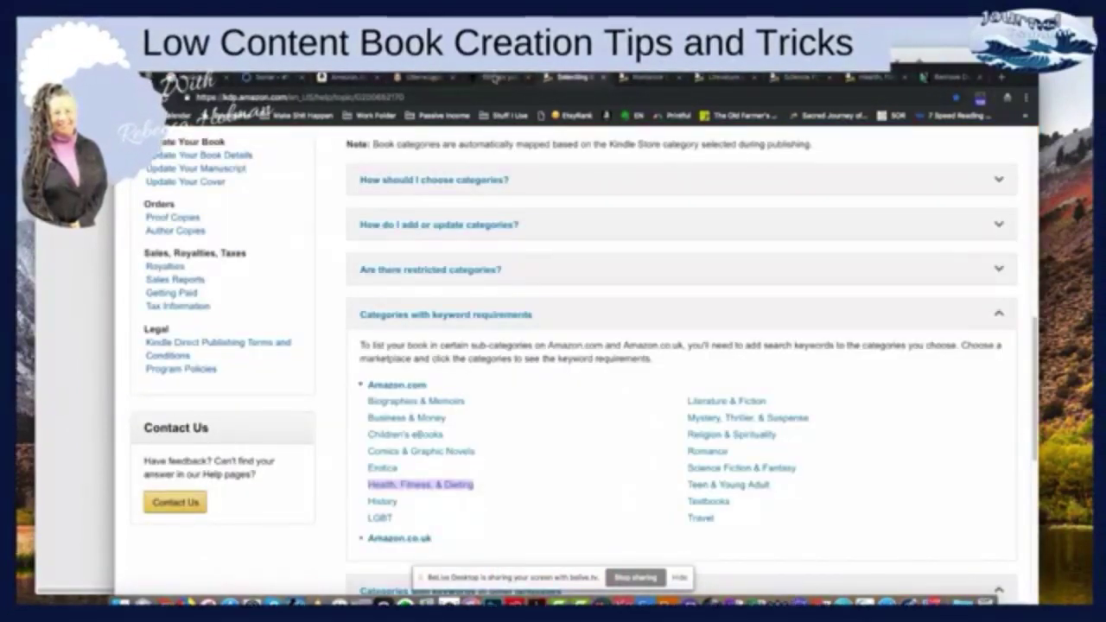
pyautogui.click(497, 78)
pyautogui.scroll(-5, 501, 201)
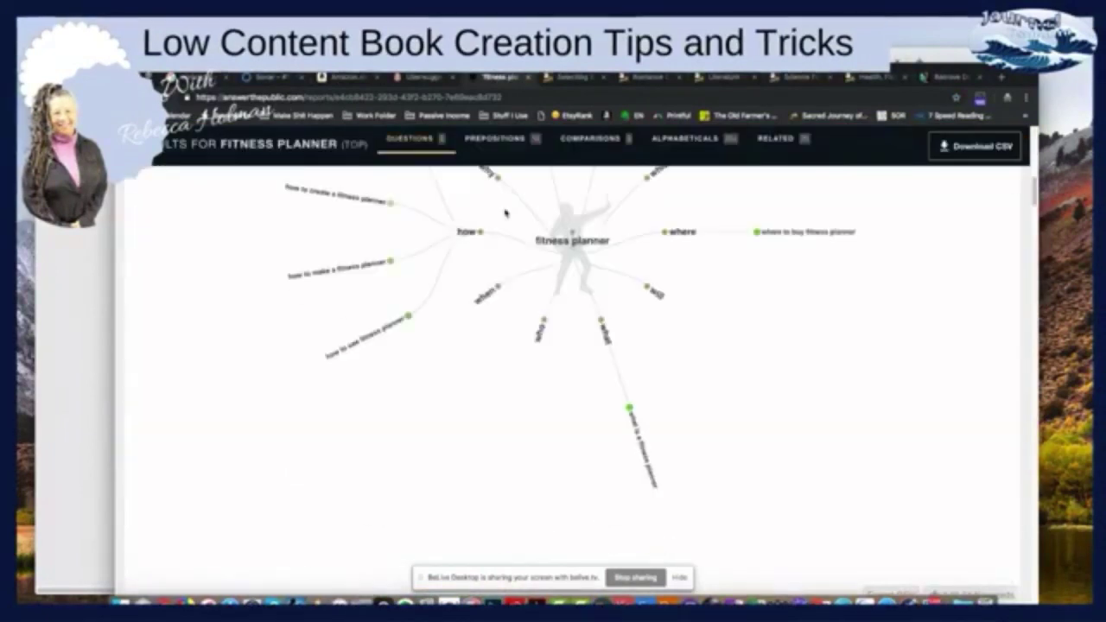
pyautogui.scroll(-15, 505, 213)
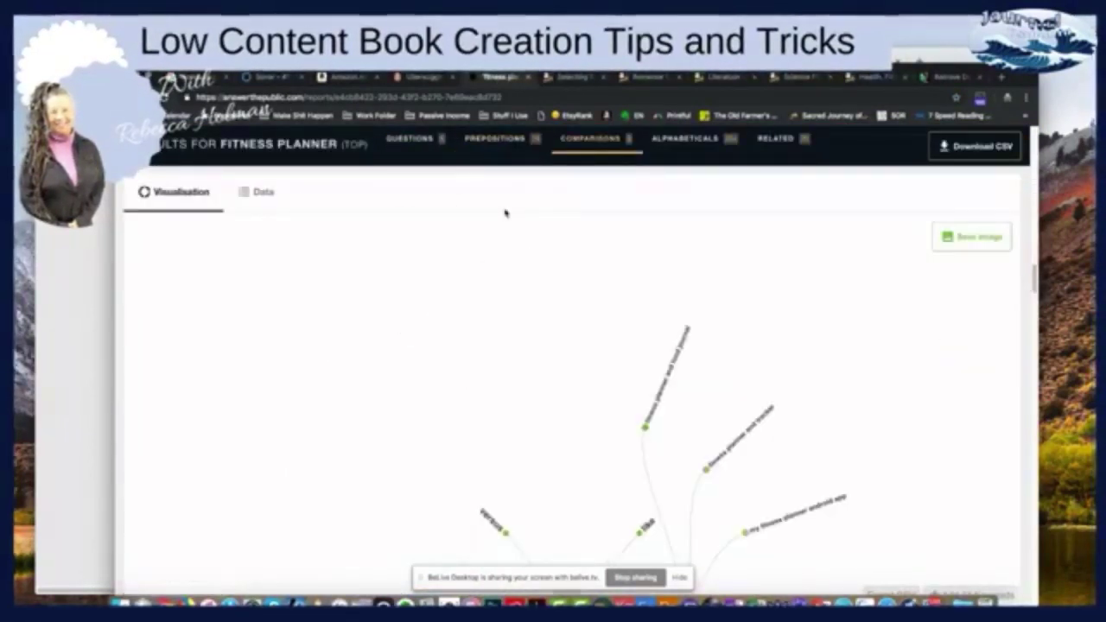
pyautogui.scroll(-10, 505, 212)
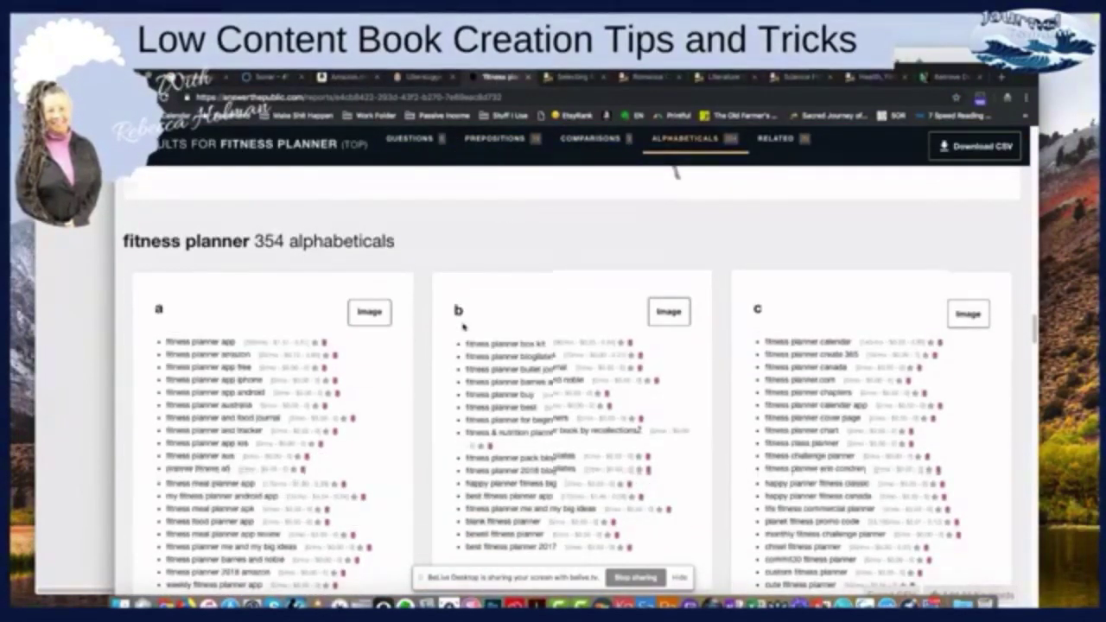
pyautogui.scroll(-1, 462, 325)
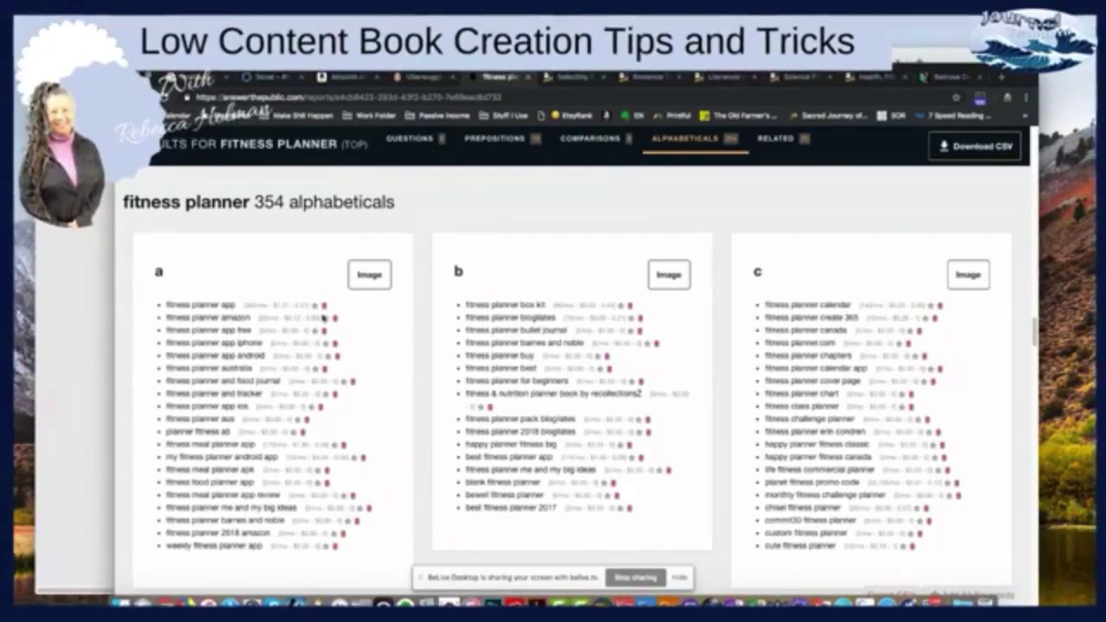
# Step: Examine the alphabetical keyword lists of the "fitness planner" report from the letter a through o
pyautogui.scroll(-5, 323, 319)
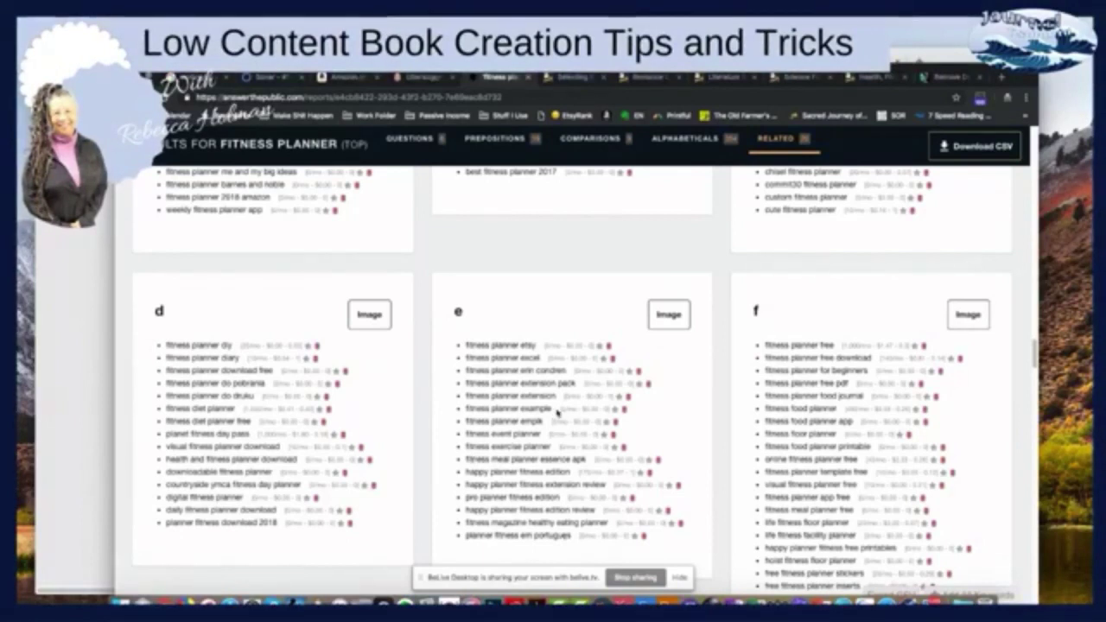
pyautogui.scroll(-1, 803, 356)
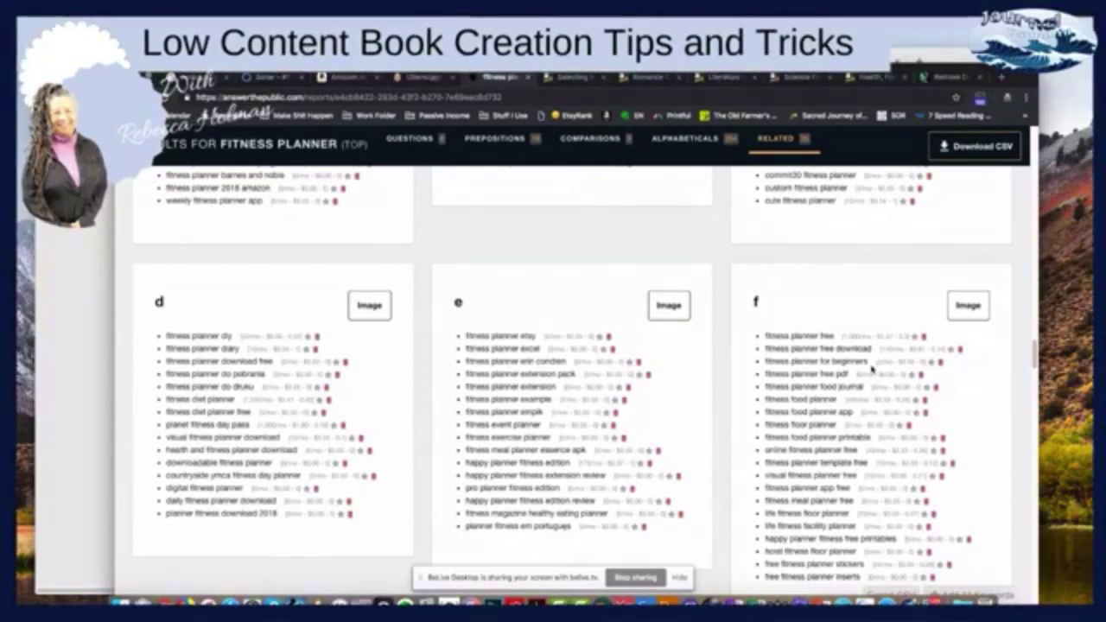
pyautogui.scroll(-3, 870, 371)
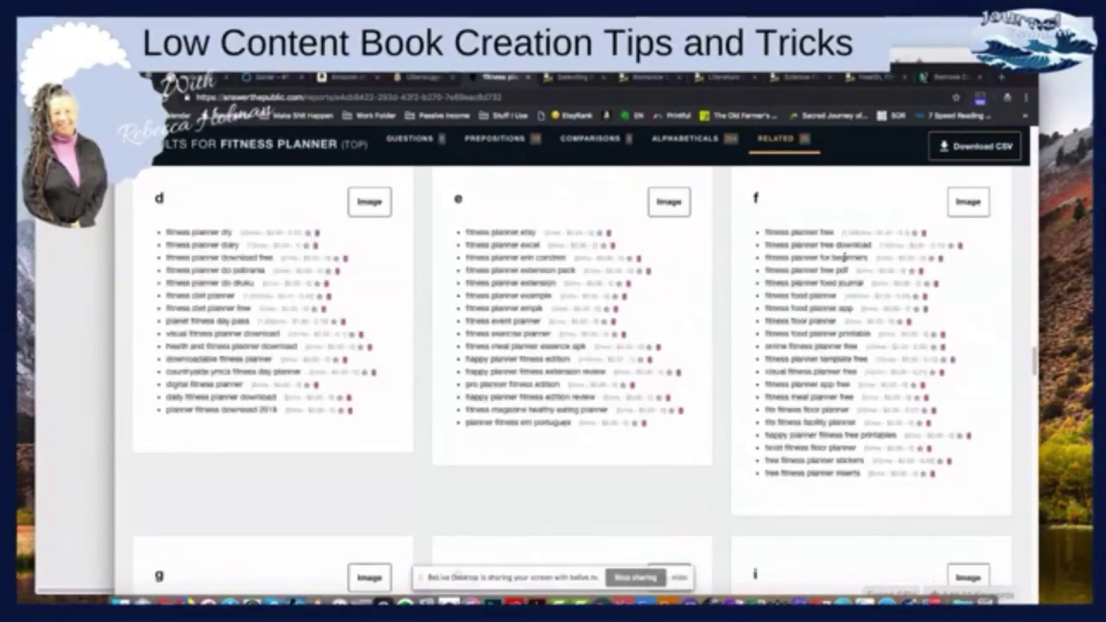
pyautogui.scroll(-5, 834, 256)
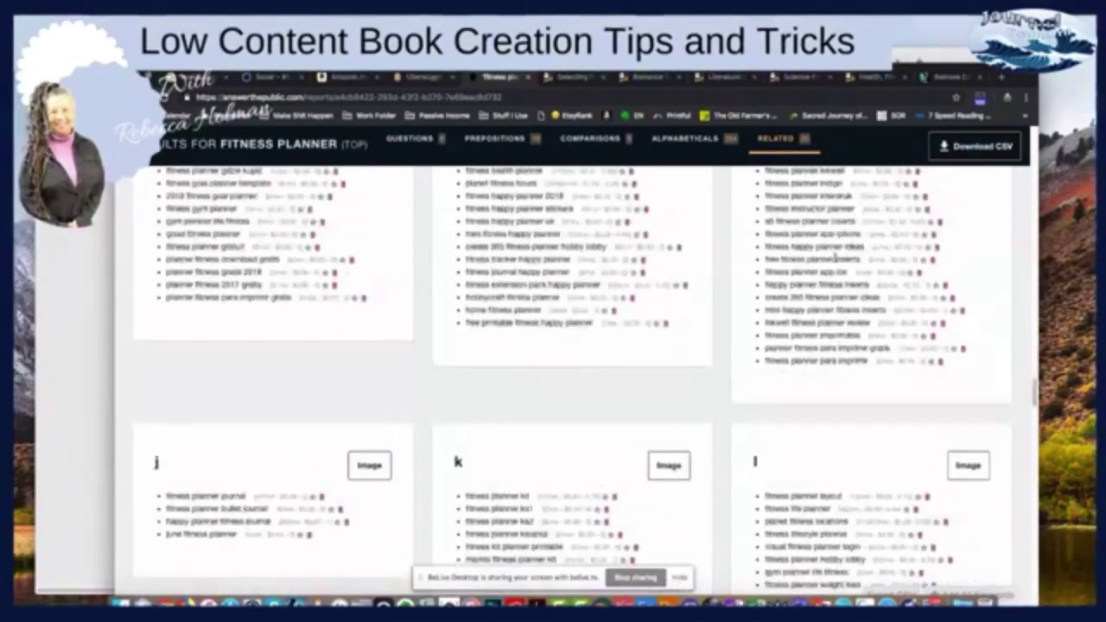
pyautogui.scroll(4, 619, 308)
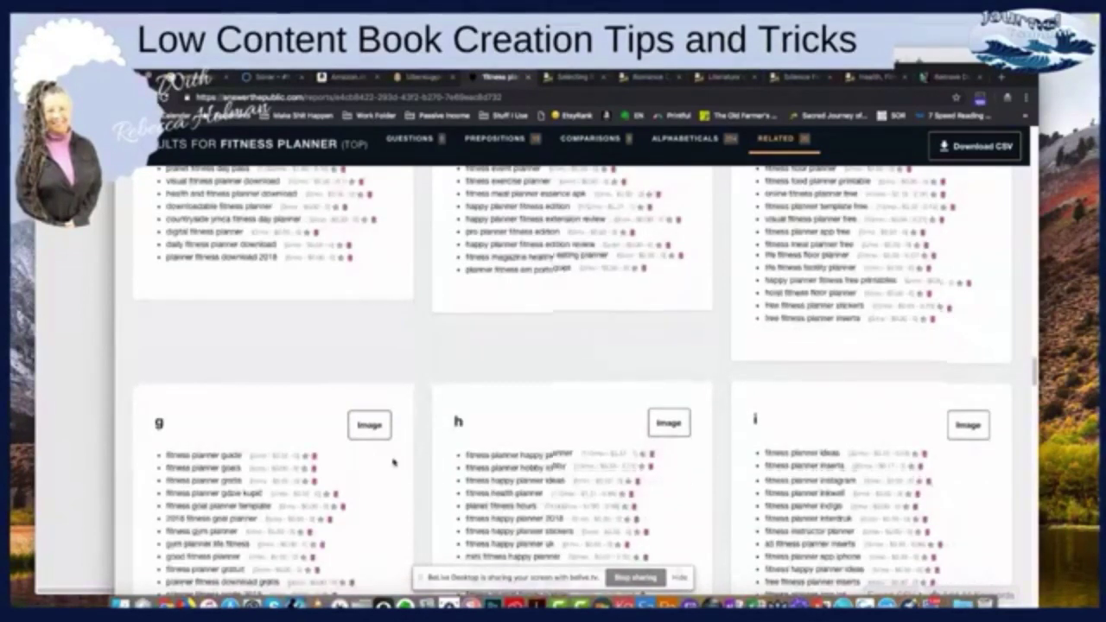
pyautogui.scroll(-3, 394, 458)
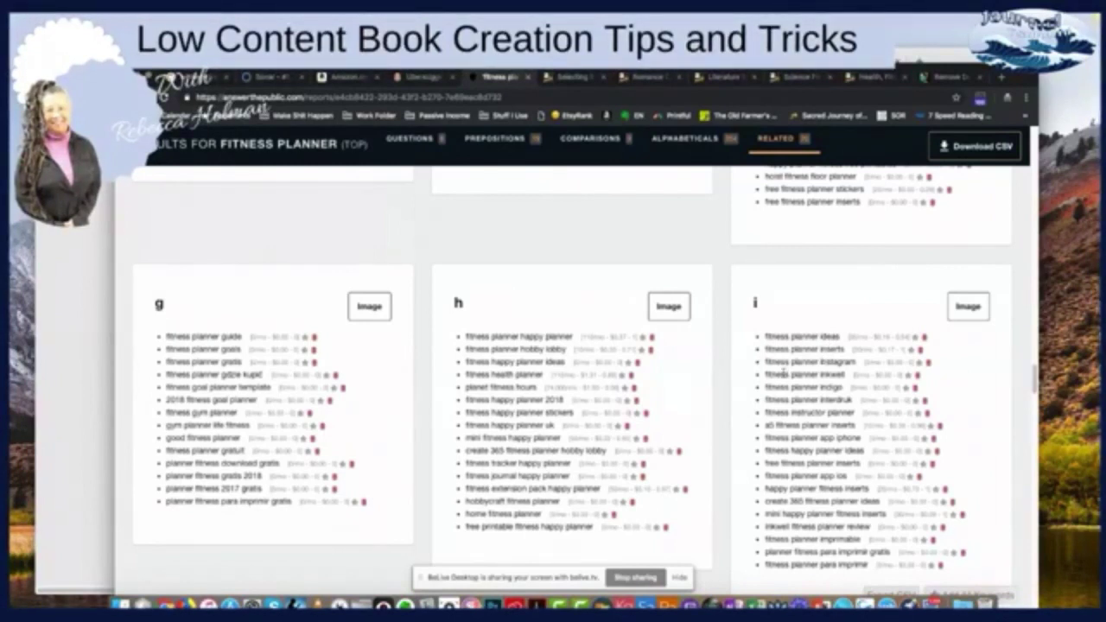
pyautogui.scroll(-2, 783, 372)
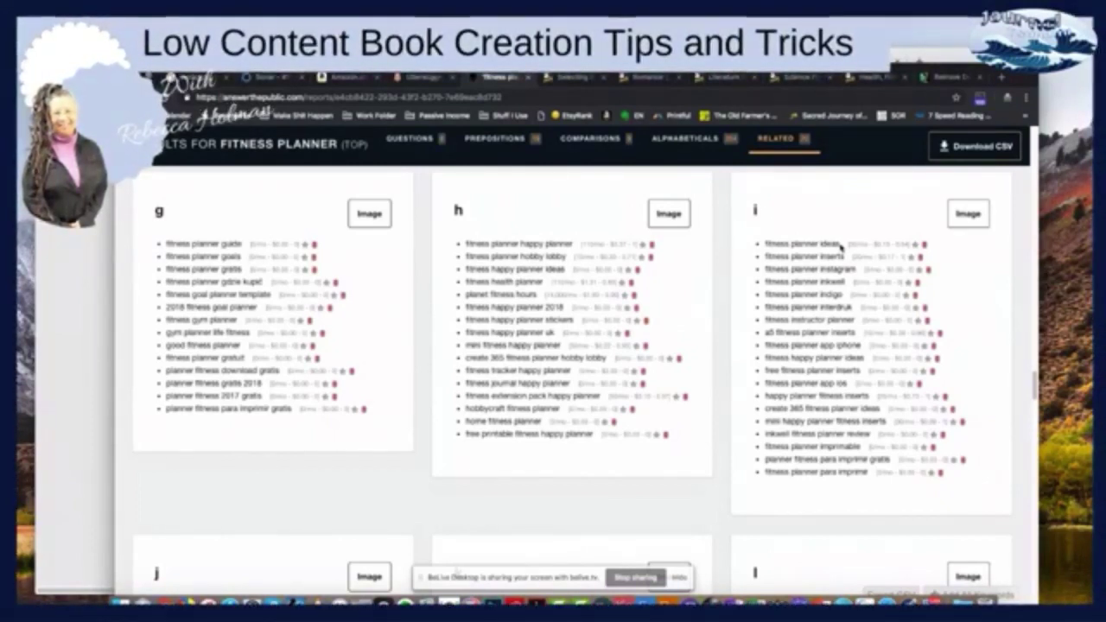
pyautogui.scroll(-5, 780, 257)
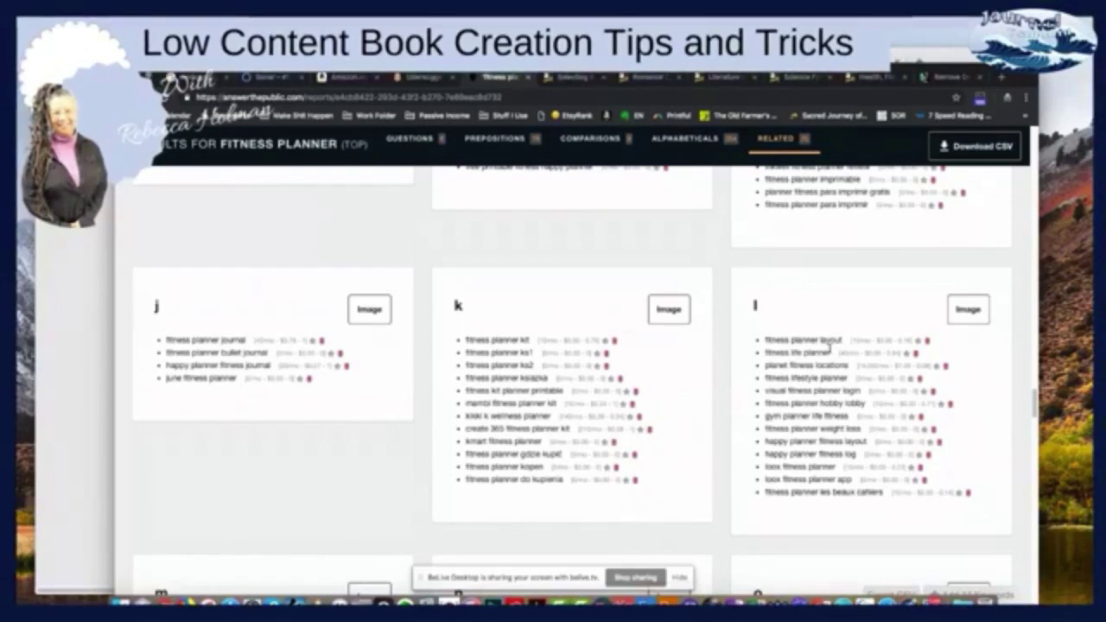
pyautogui.scroll(-3, 807, 380)
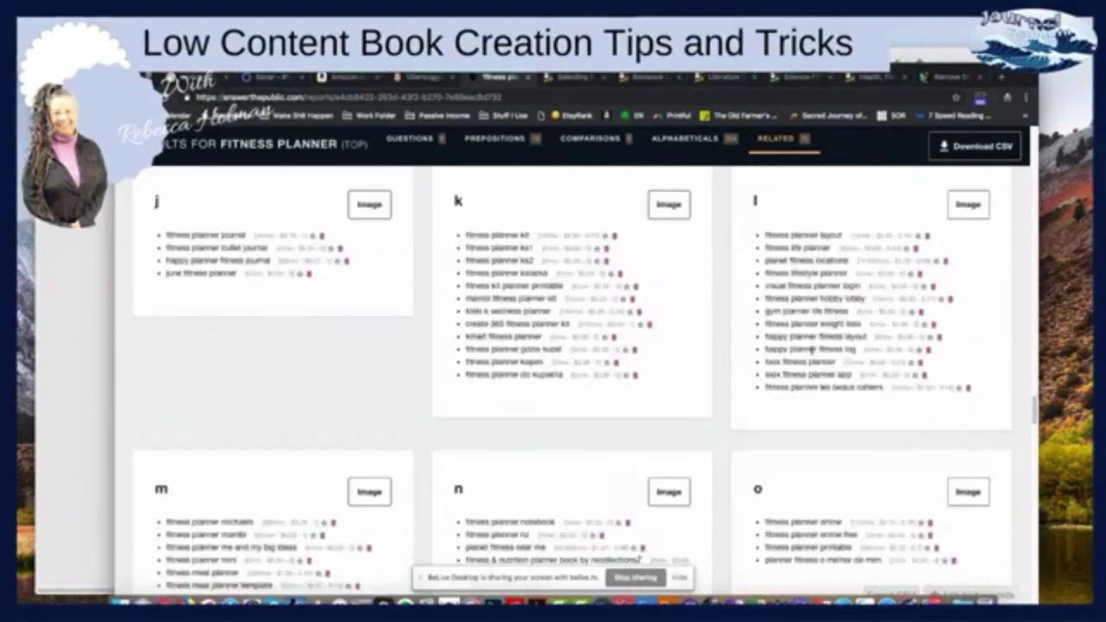
pyautogui.scroll(-8, 802, 418)
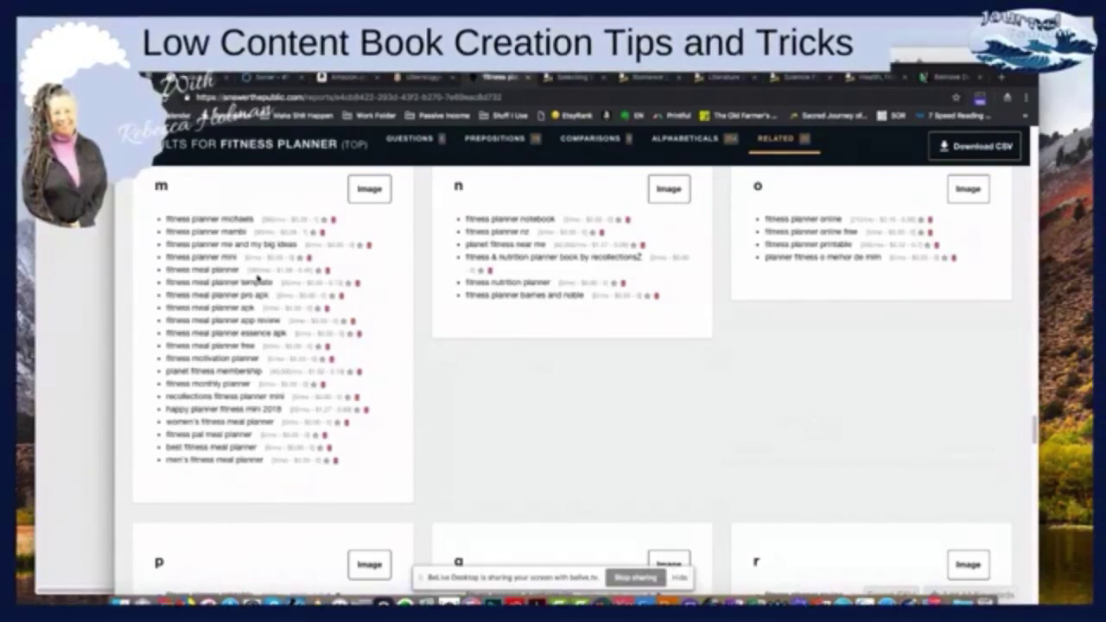
# Step: Copy the keyword "fitness meal planner" from the m list and search Amazon Books for it
pyautogui.moveTo(240, 271); pyautogui.dragTo(166, 270)
pyautogui.press('super+c')
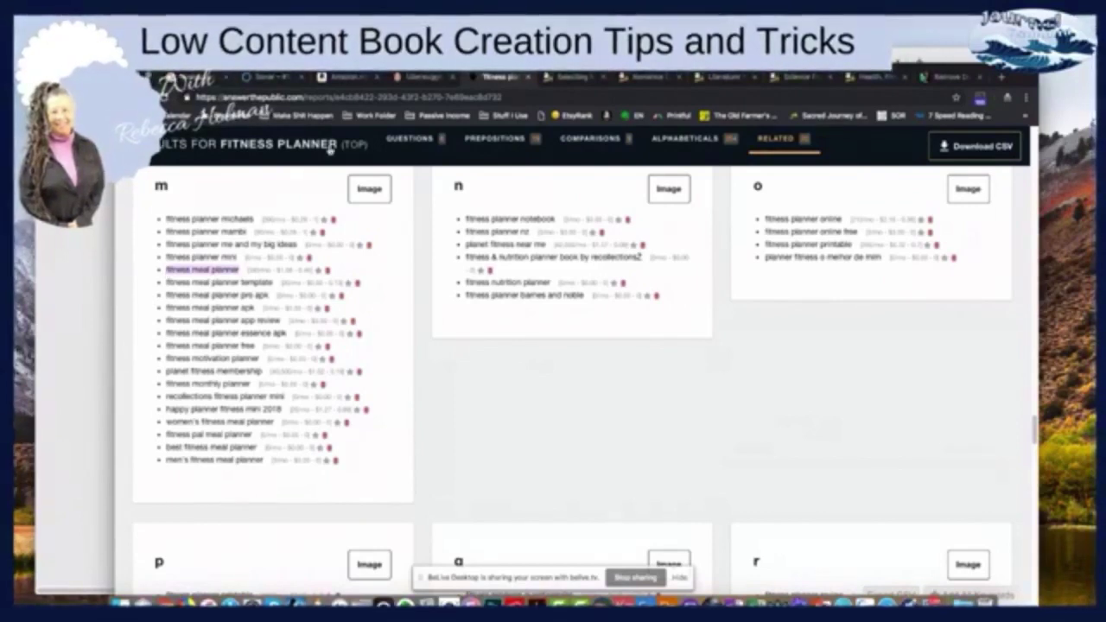
pyautogui.click(347, 78)
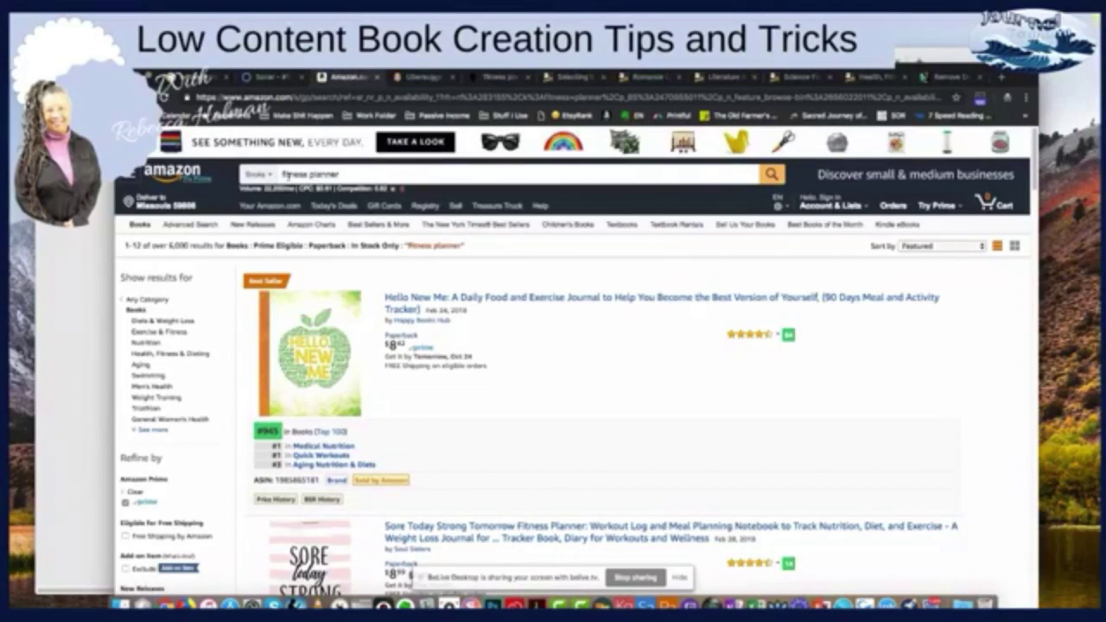
pyautogui.moveTo(282, 173); pyautogui.dragTo(360, 174)
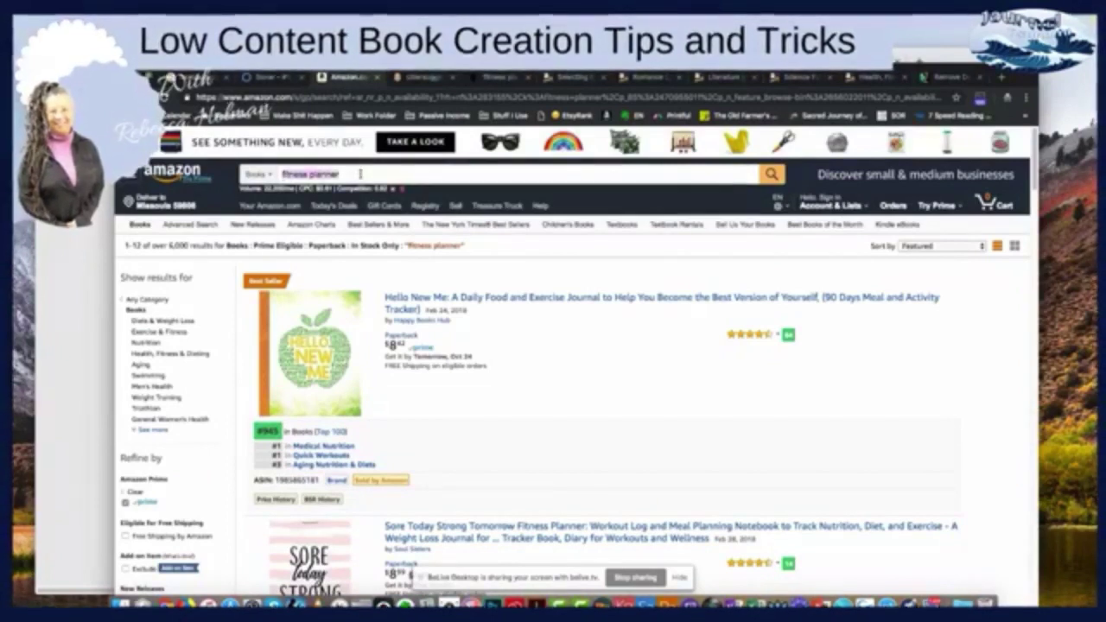
pyautogui.press('super+v')
pyautogui.press('Return')
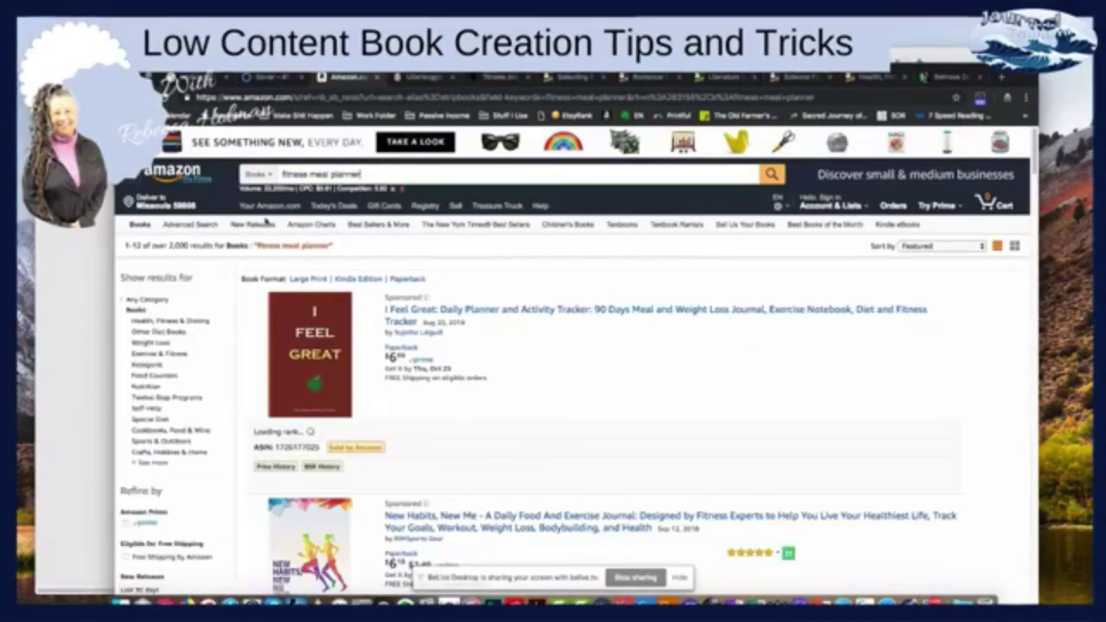
pyautogui.click(772, 174)
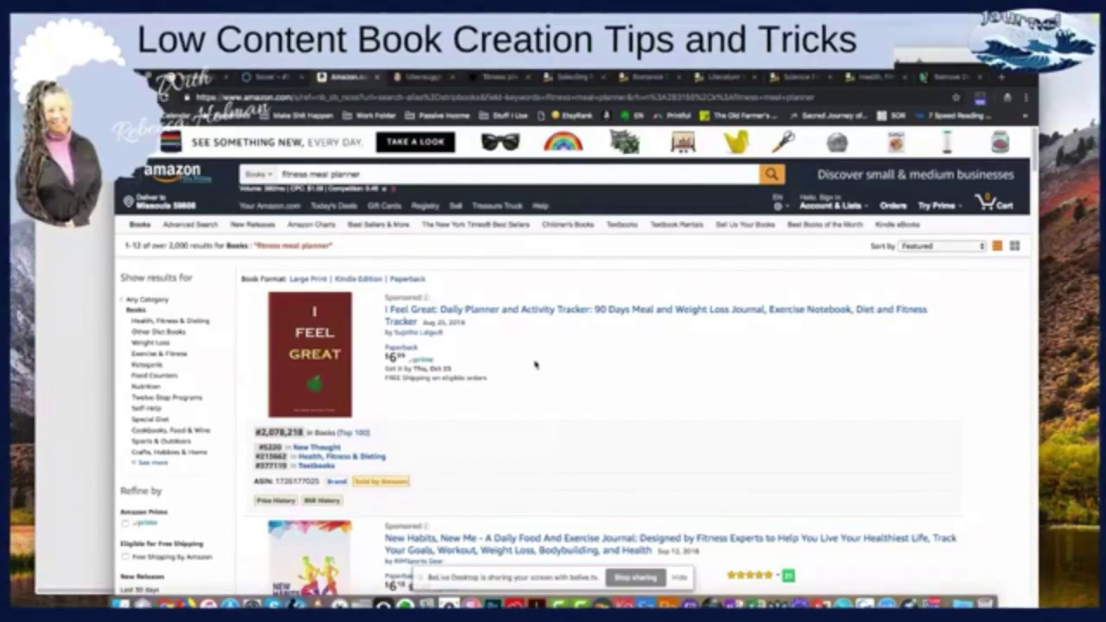
# Step: Review the Amazon book results for "fitness meal planner" and check the search suggestions for that phrase
pyautogui.scroll(-5, 535, 365)
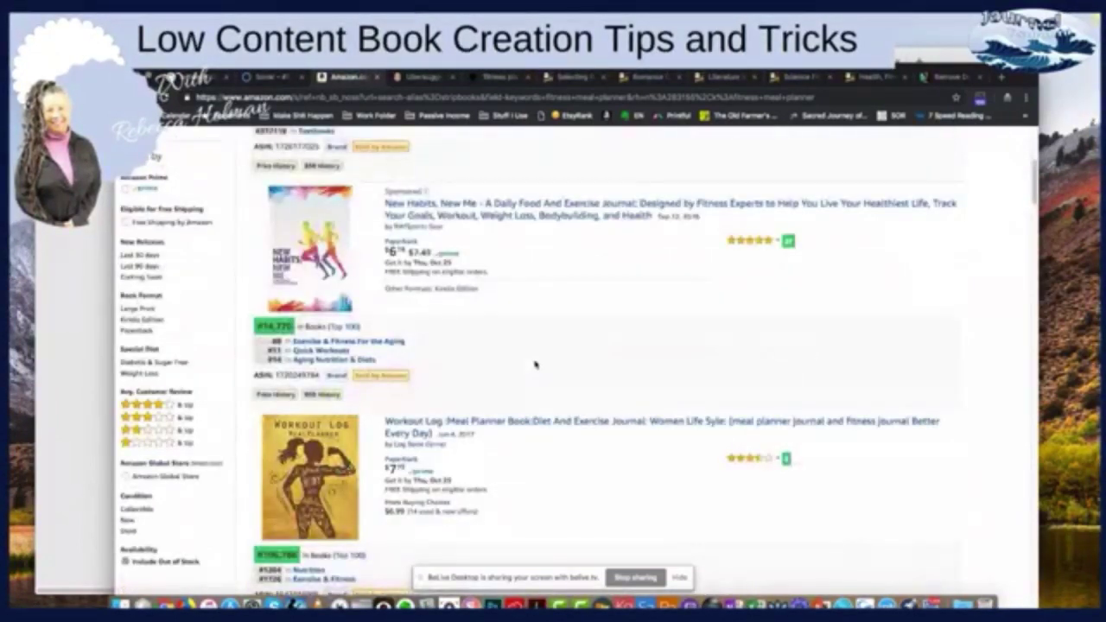
pyautogui.scroll(5, 534, 365)
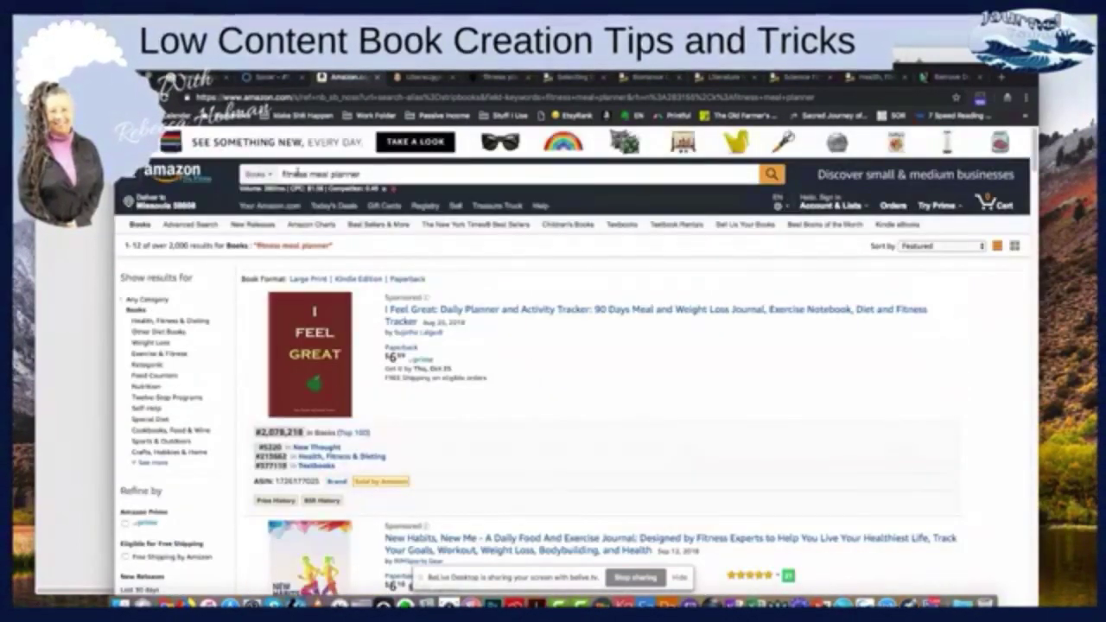
pyautogui.click(382, 172)
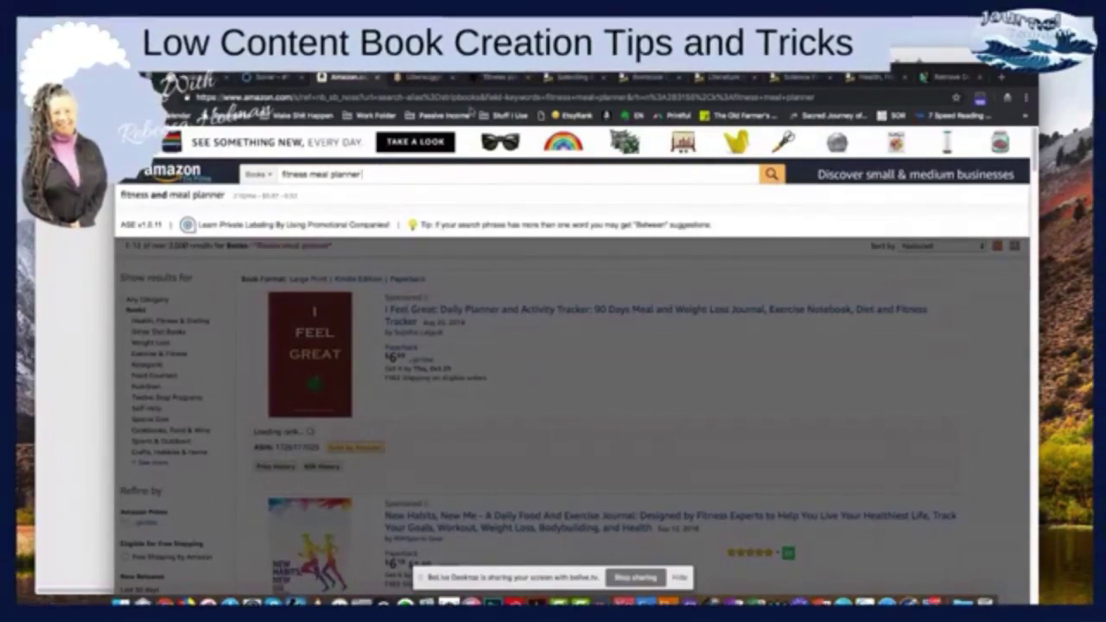
# Step: Switch to Ubersuggest and look up keyword ideas for "keto diet planner"
pyautogui.click(429, 77)
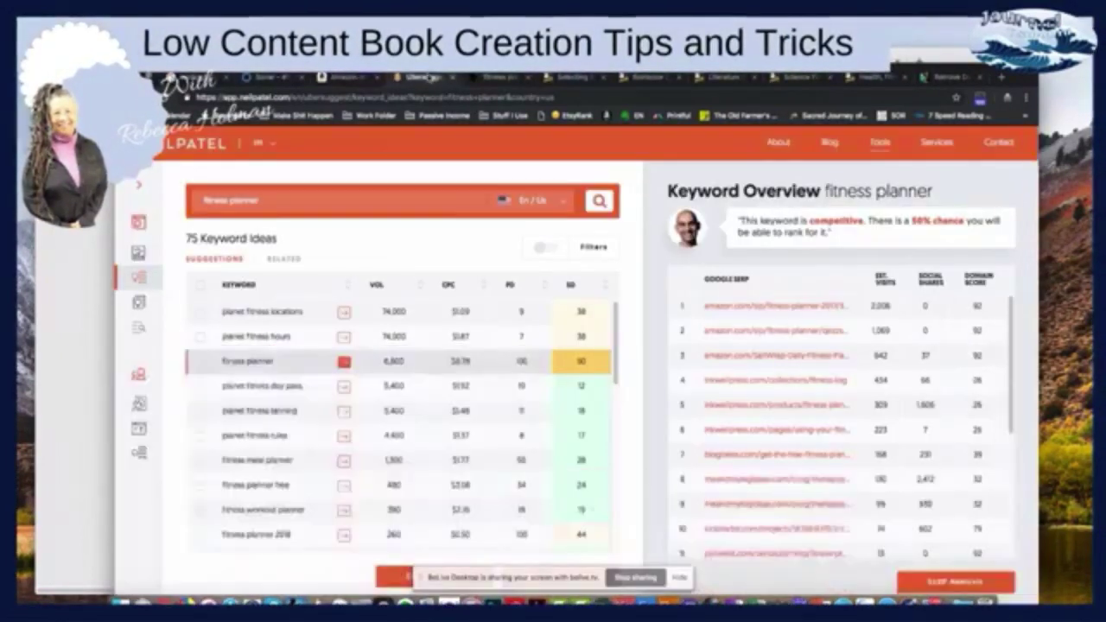
pyautogui.tripleClick(272, 200)
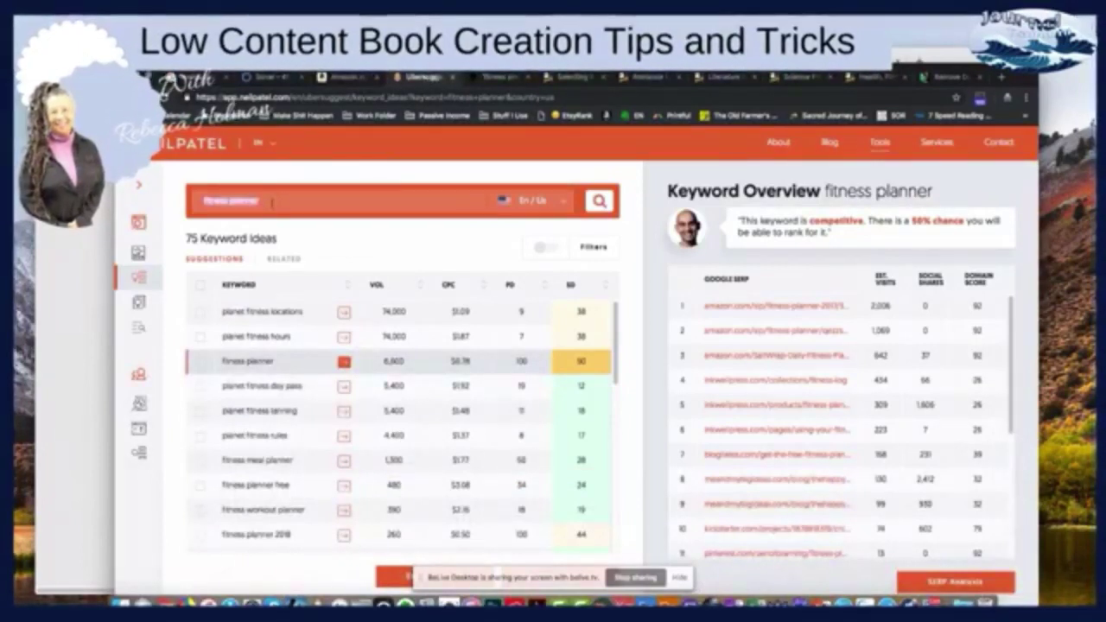
pyautogui.write('fit')
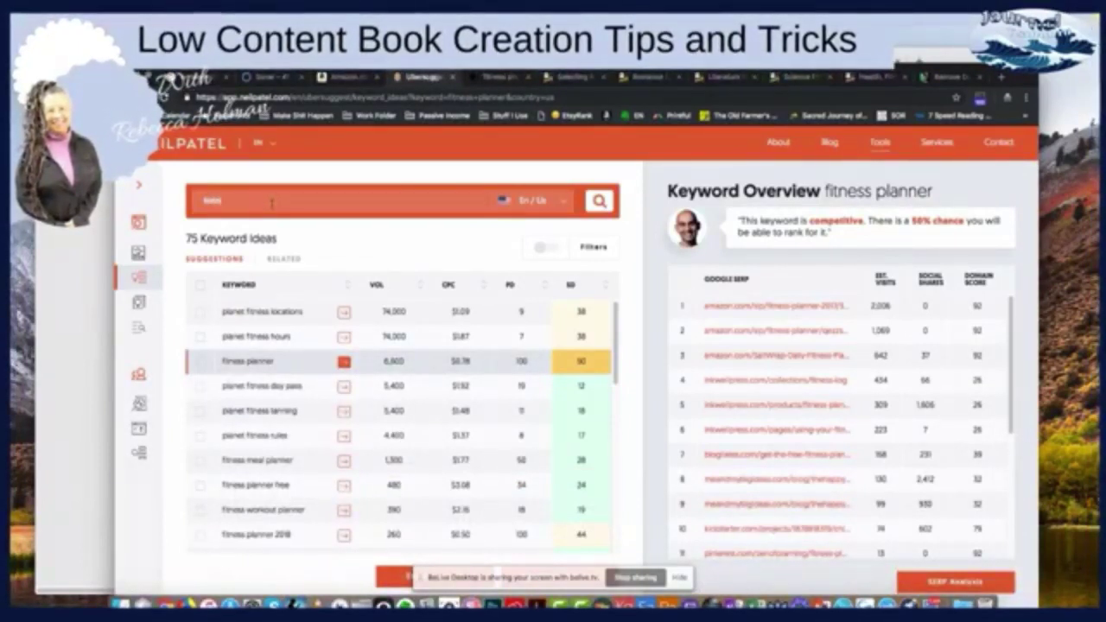
pyautogui.write('es')
pyautogui.write('diet p')
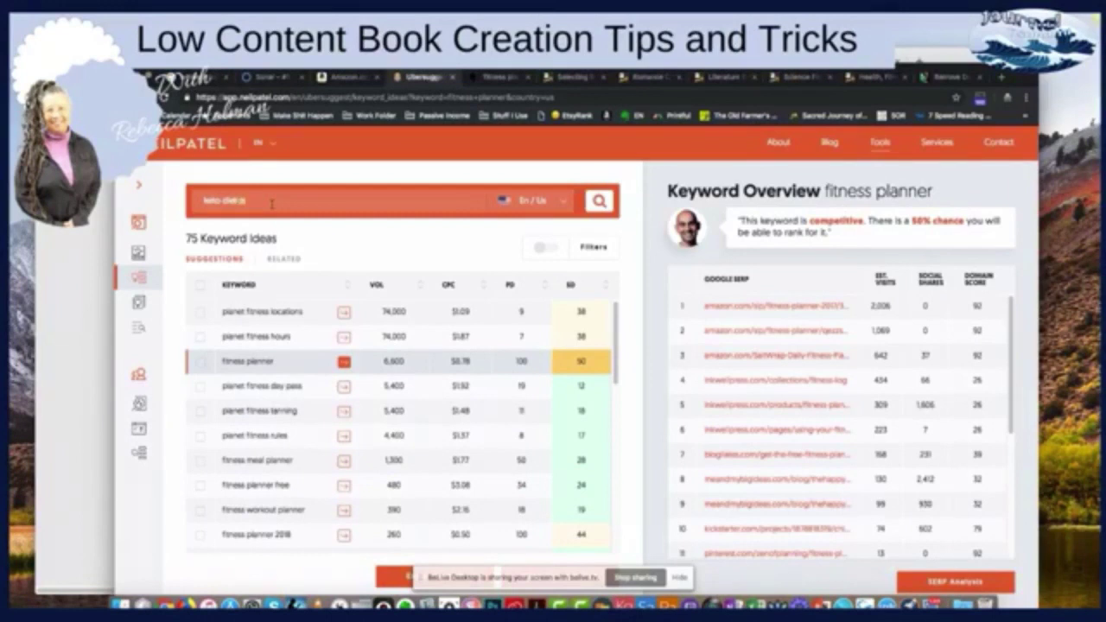
pyautogui.write('lanner')
pyautogui.press('Return')
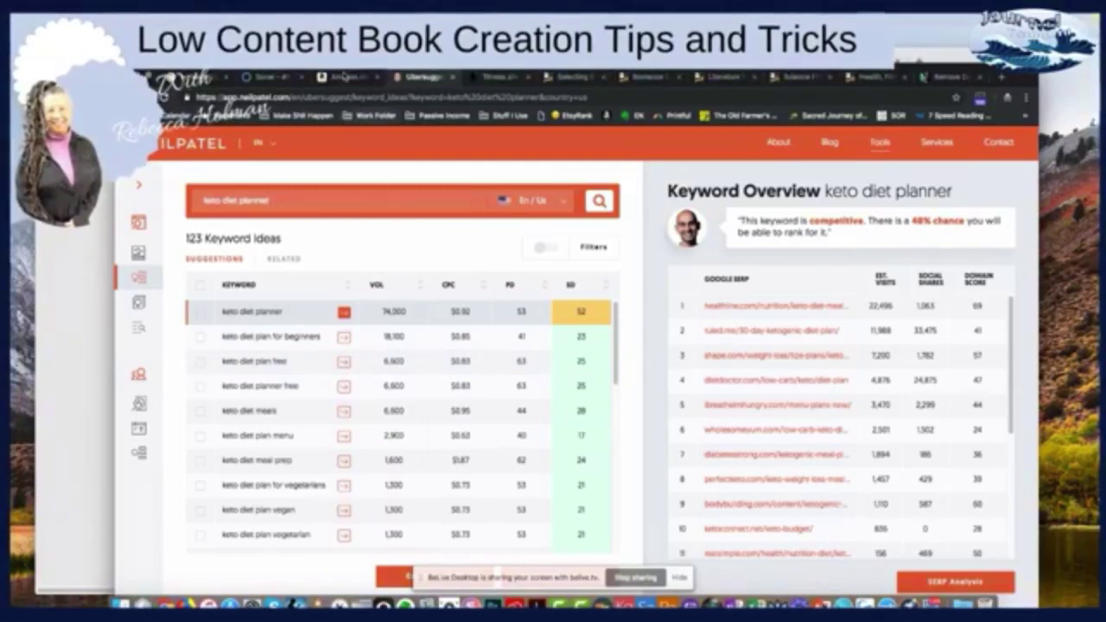
# Step: Compare the Ubersuggest keyword ideas for "keto diet planner" with the Amazon results page, and return to the Amazon search field
pyautogui.click(344, 78)
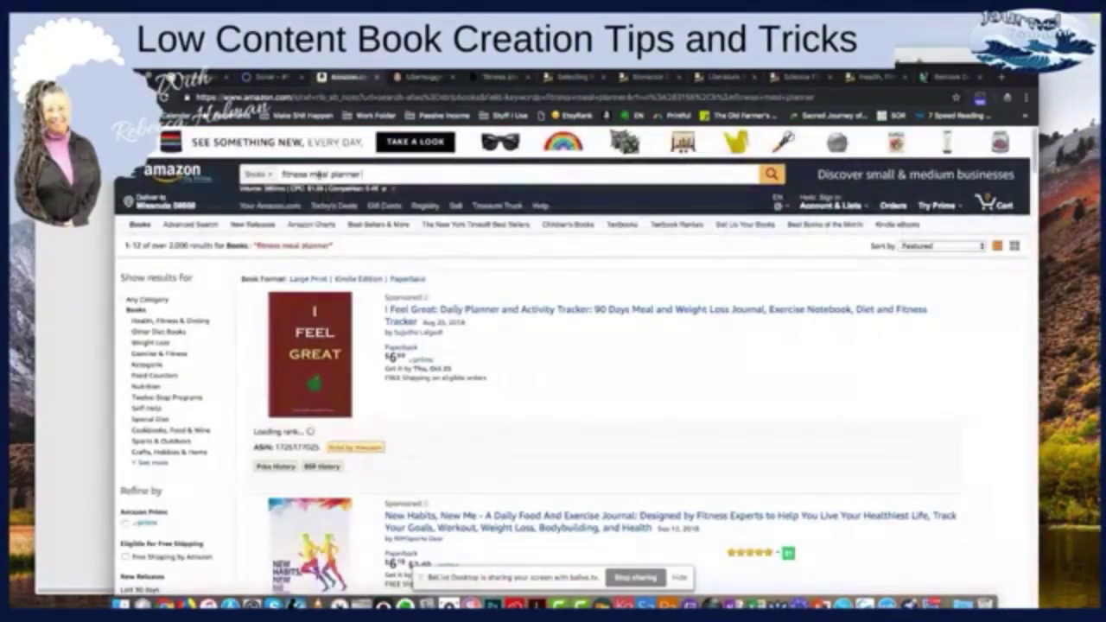
pyautogui.click(422, 76)
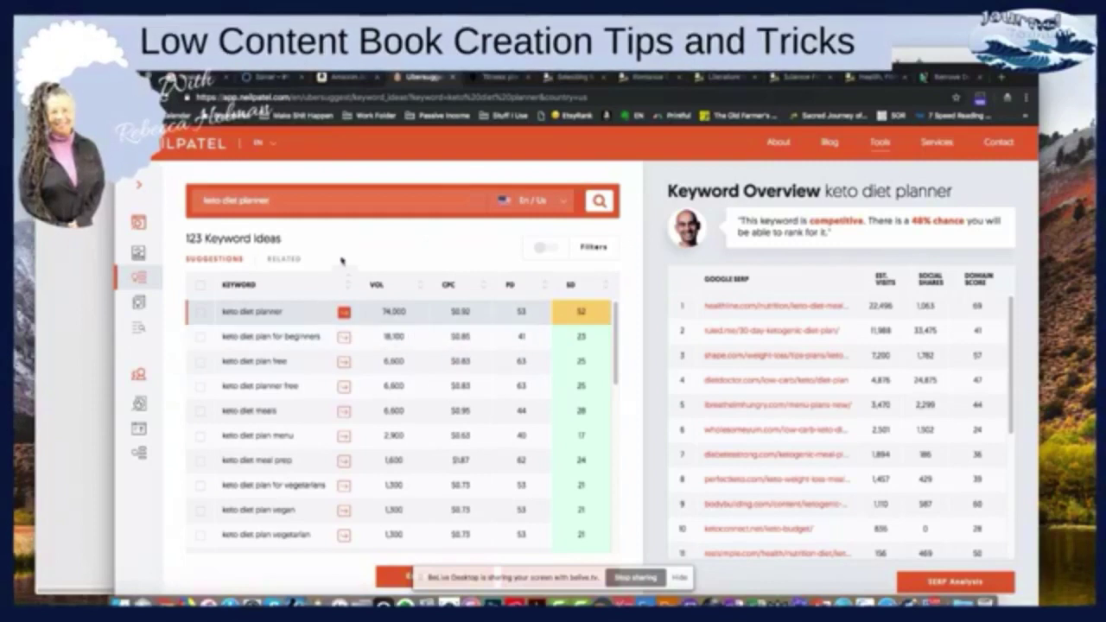
pyautogui.click(345, 78)
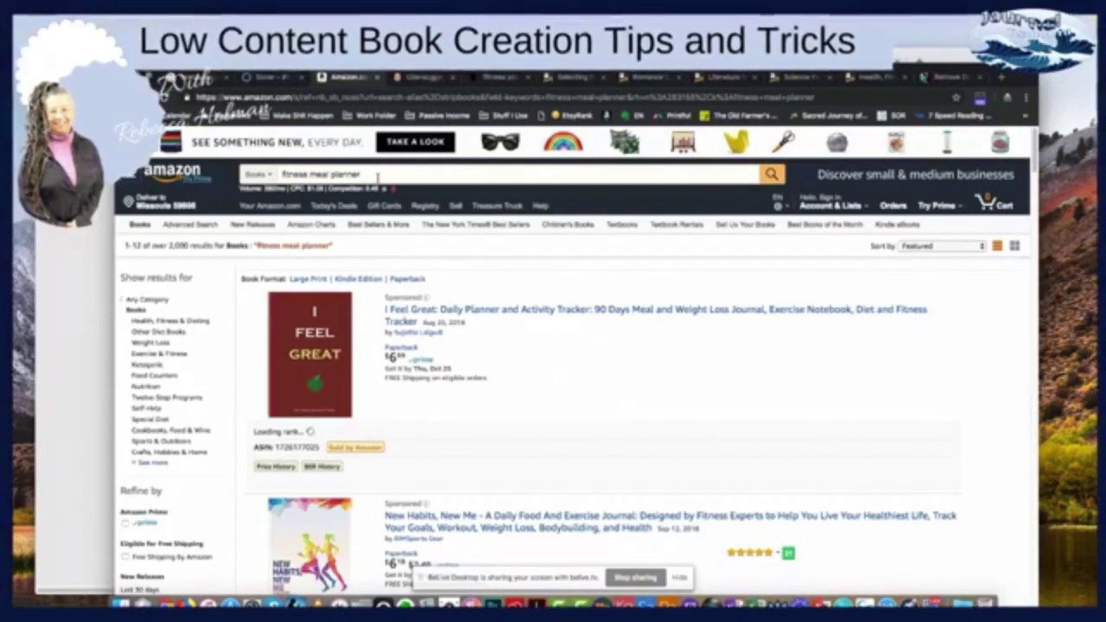
pyautogui.click(377, 177)
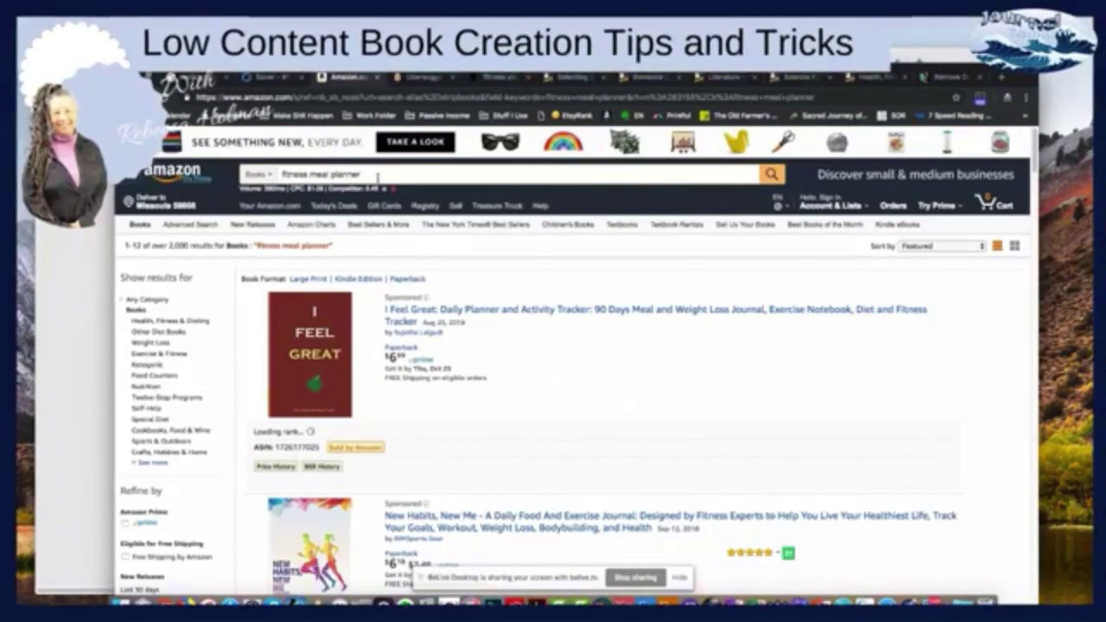